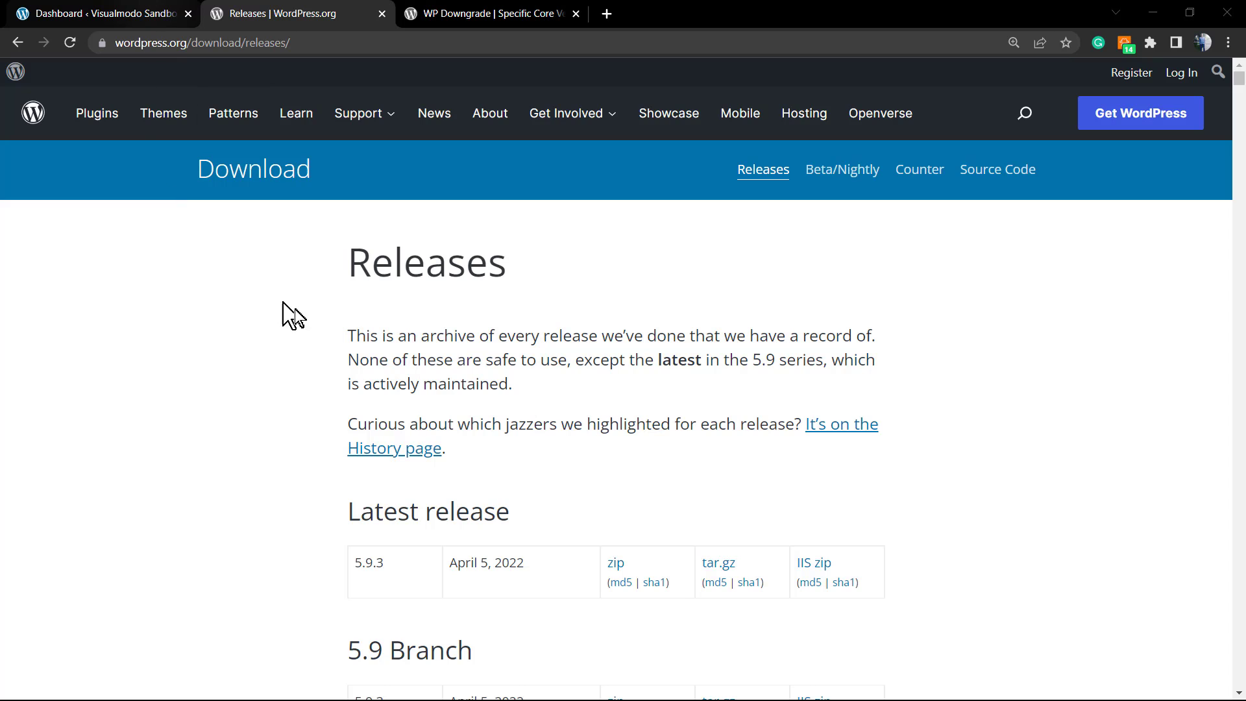
On the admin dashboard, highlight the footer line showing Version 5.9.3.
click(140, 14)
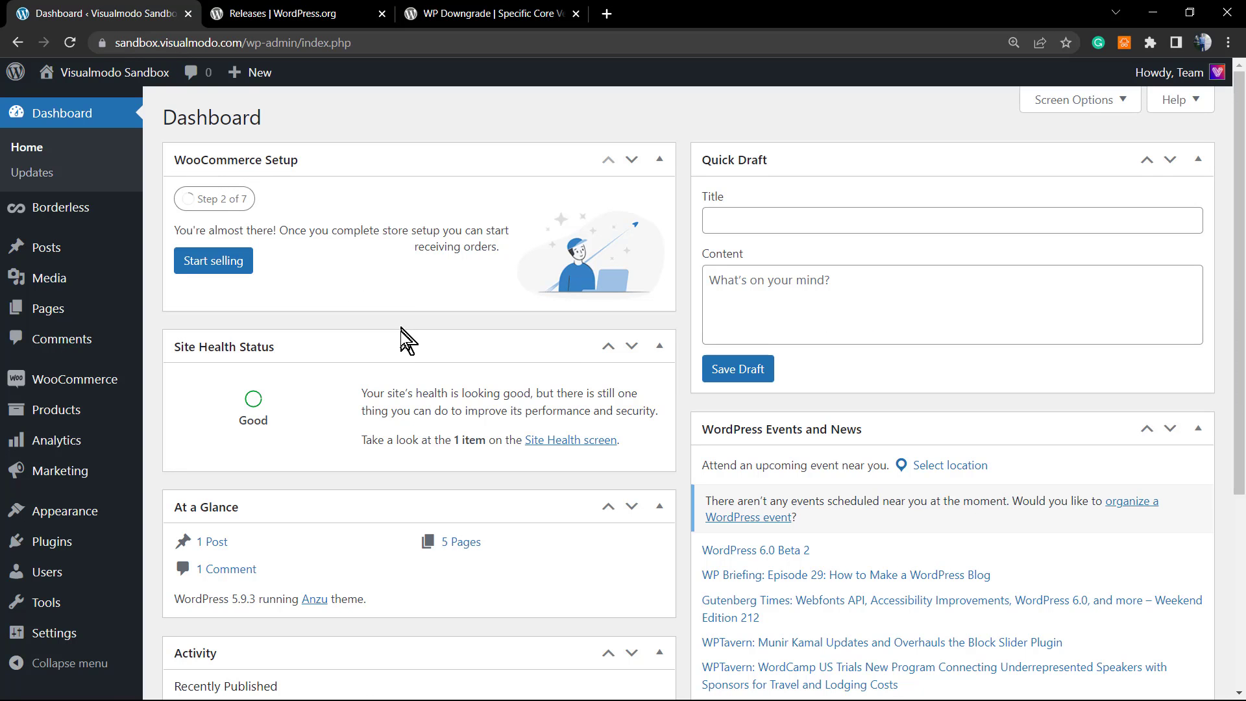
scroll(389, 351, down, 1)
scroll(377, 364, up, 1)
scroll(384, 378, down, 5)
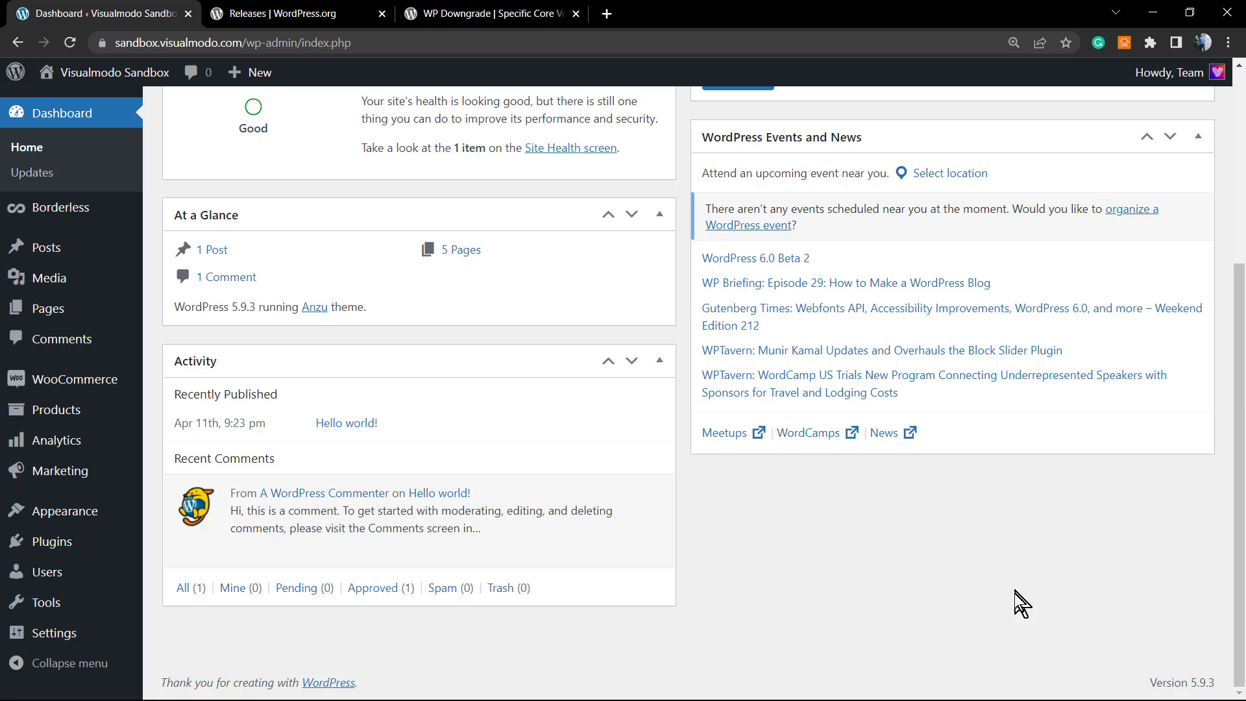
drag(1219, 682, 1171, 682)
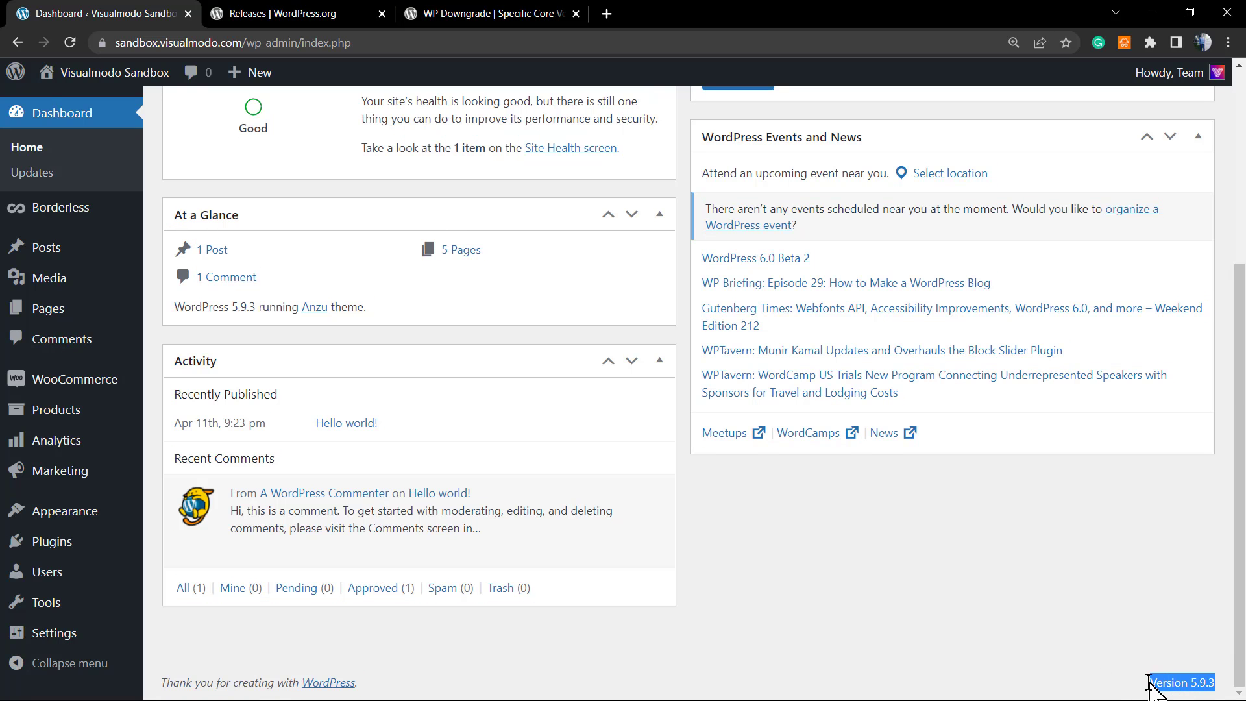
triple_click(1171, 683)
Go to Dashboard > Updates, which lists 5.9.3 as the current version.
click(1188, 682)
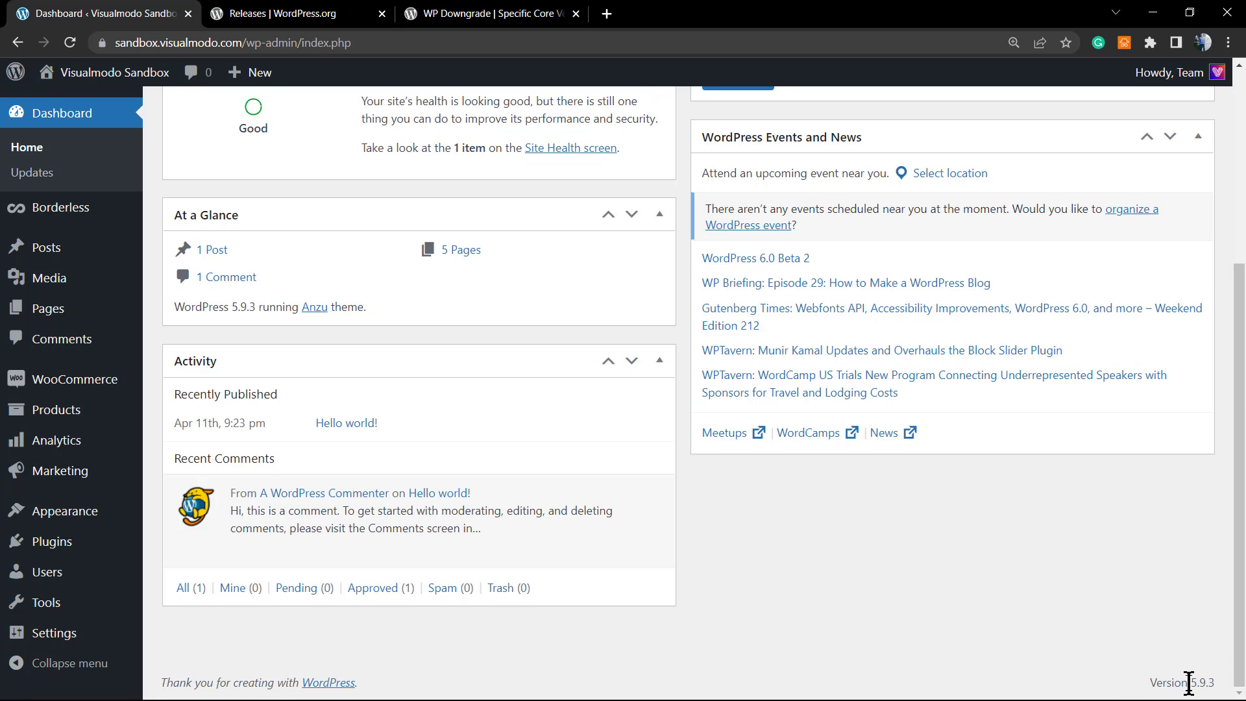
scroll(773, 490, up, 5)
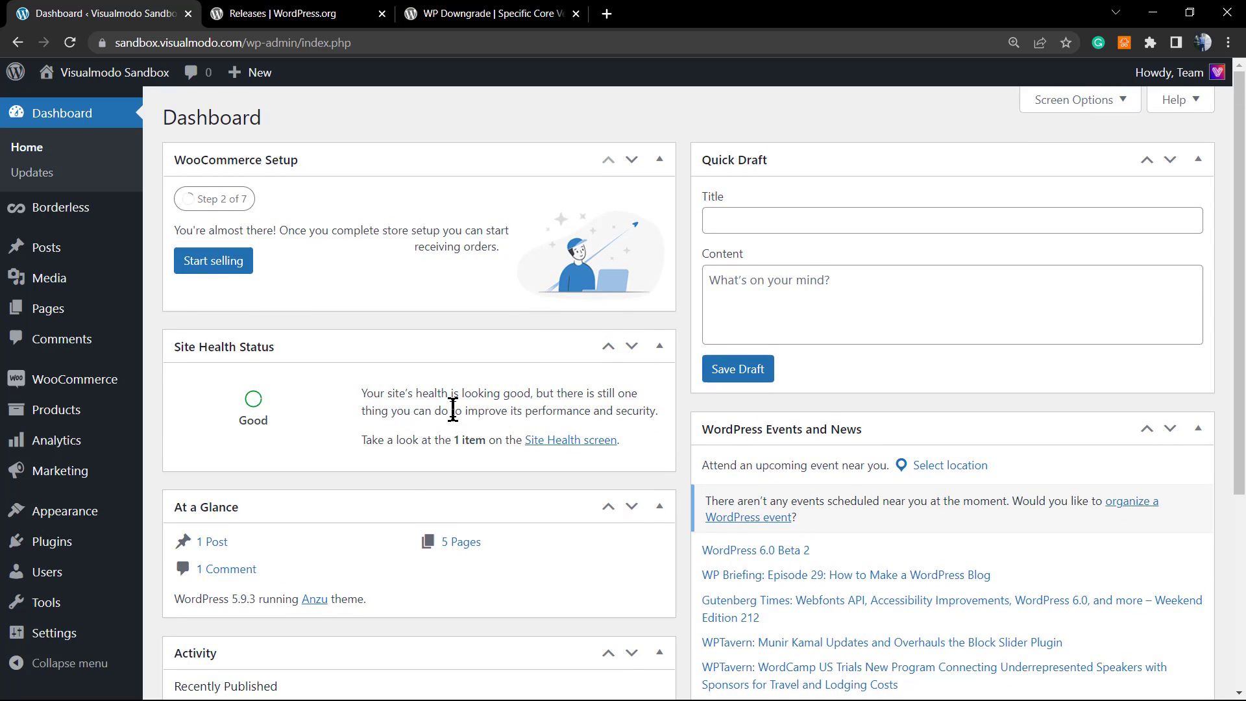
click(44, 175)
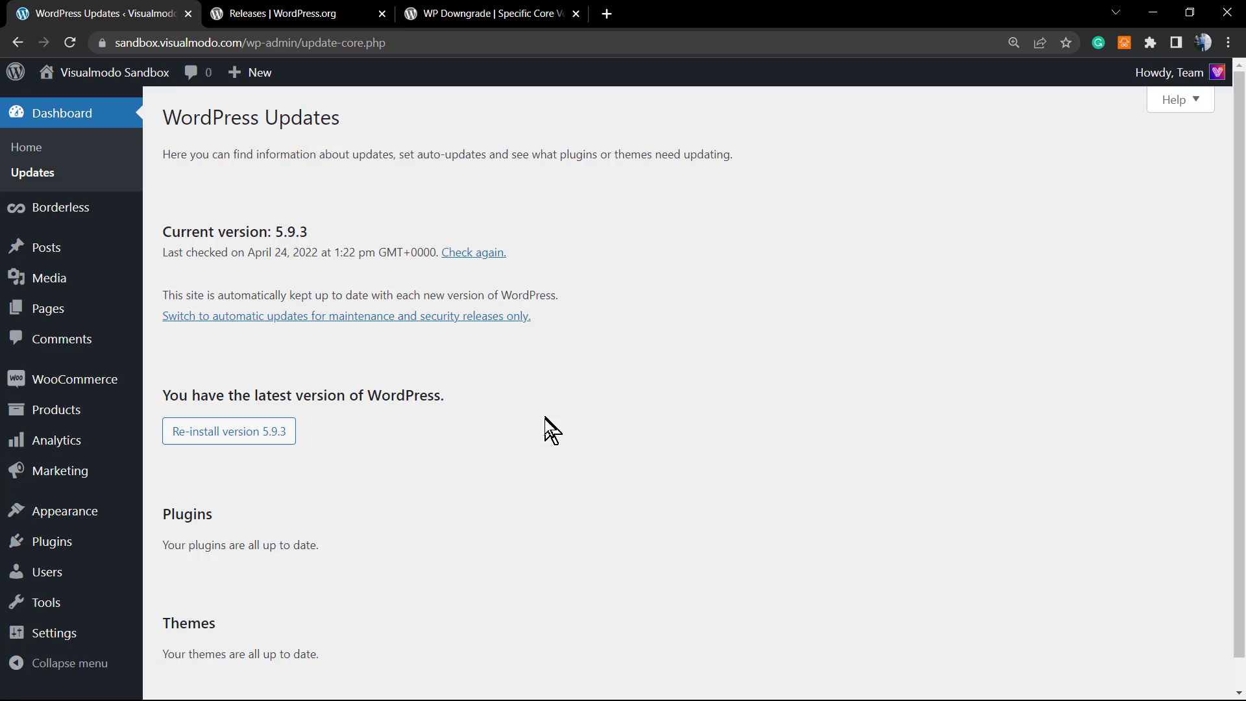
click(278, 13)
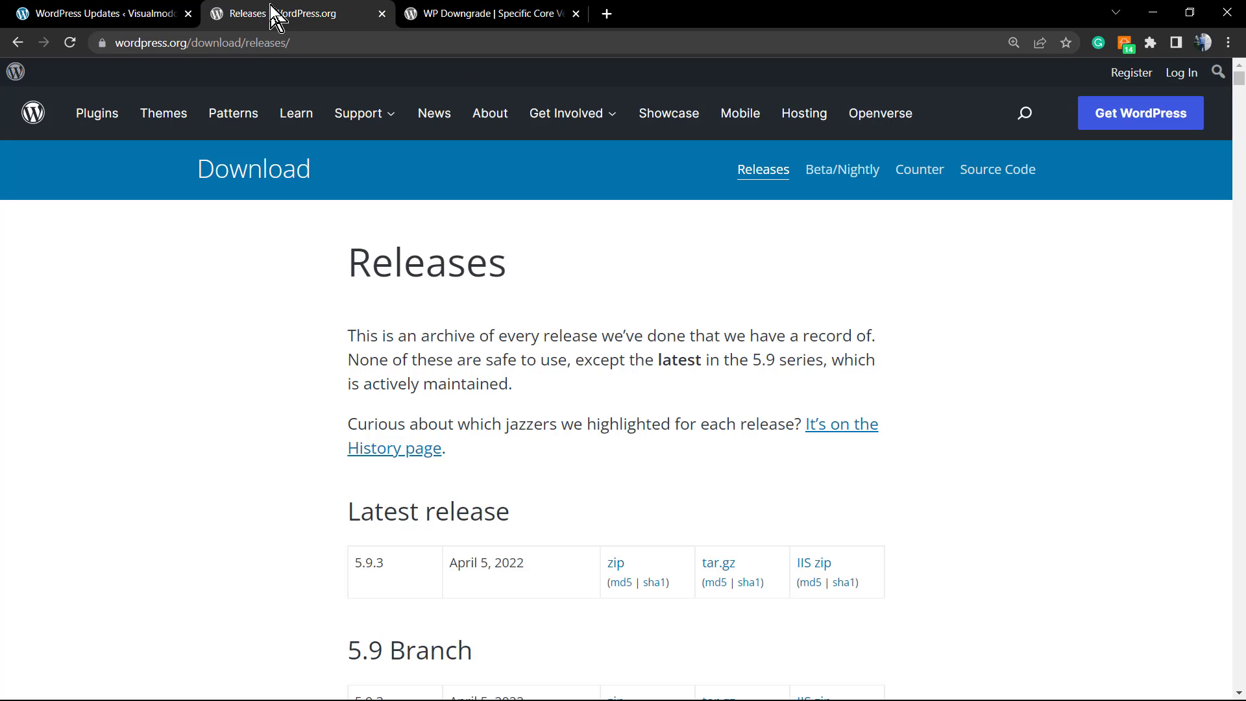
click(423, 13)
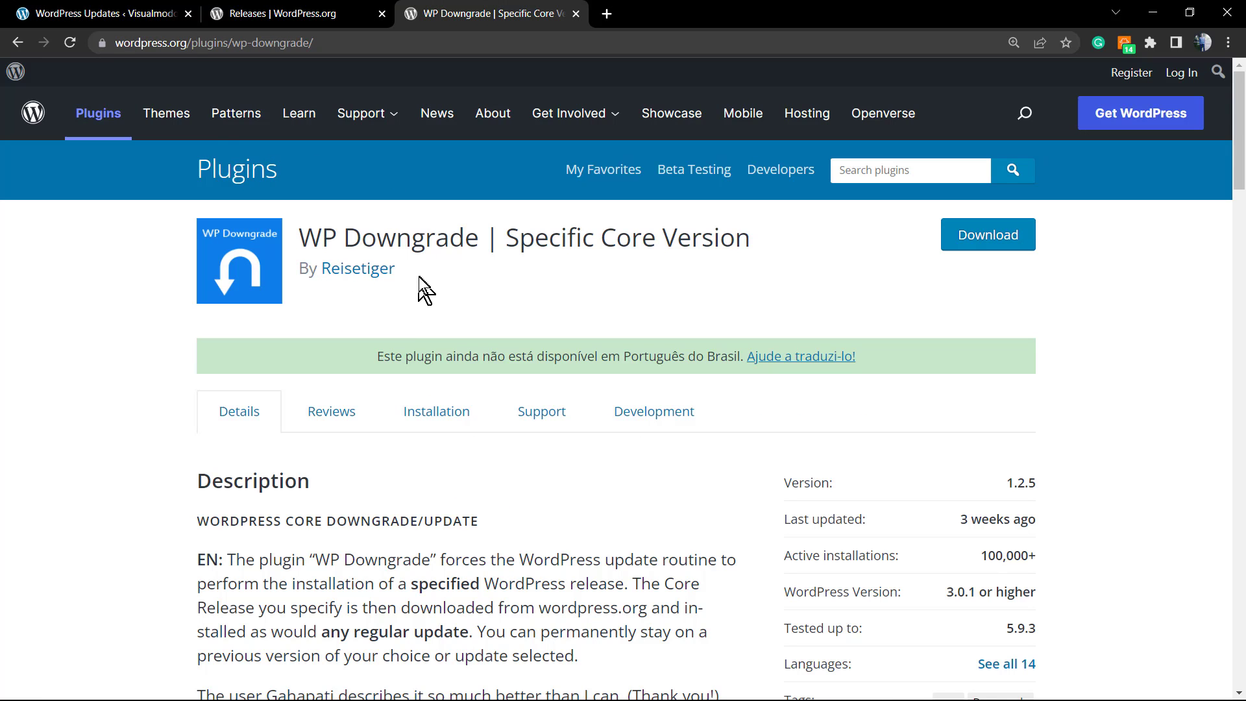
drag(417, 279, 328, 279)
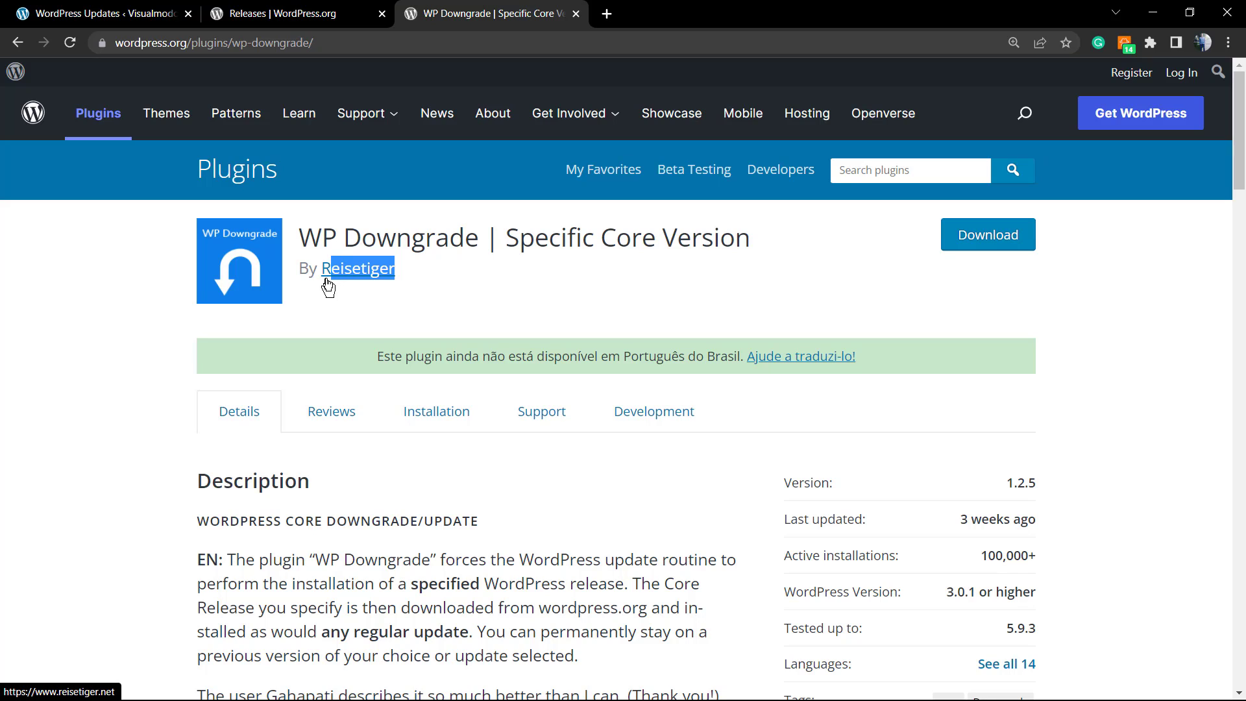
drag(427, 274, 329, 266)
click(430, 278)
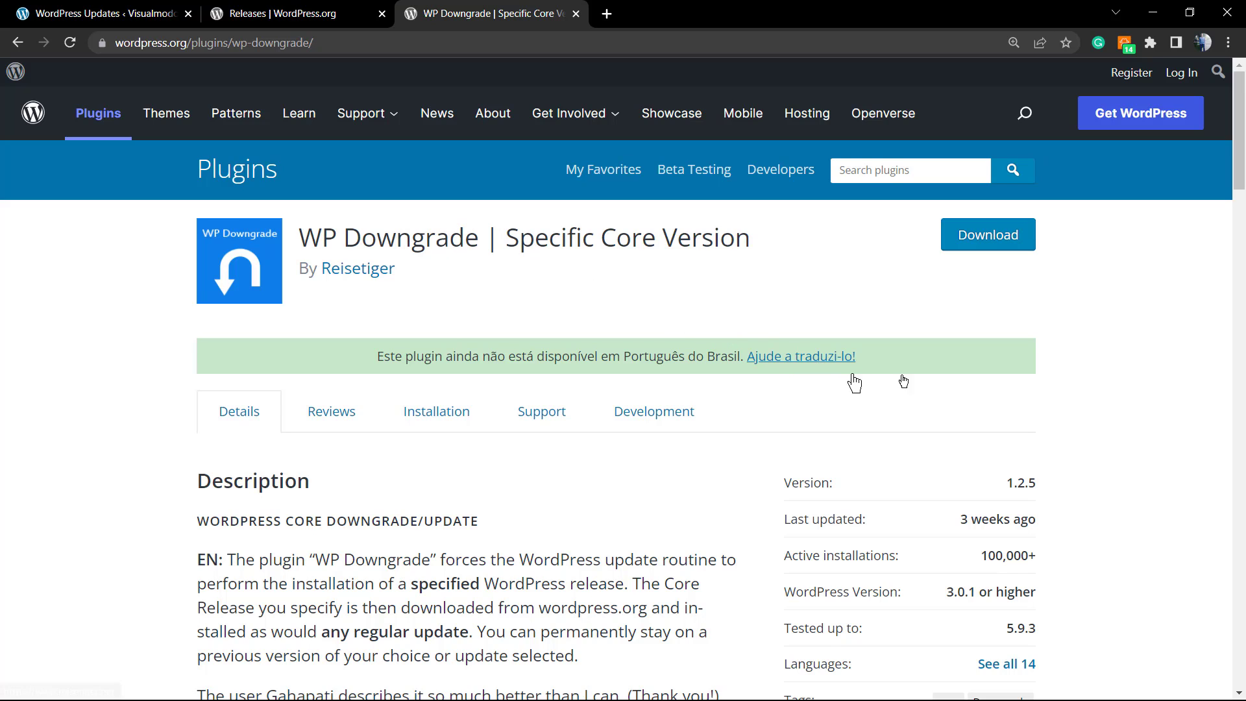
scroll(903, 382, down, 1)
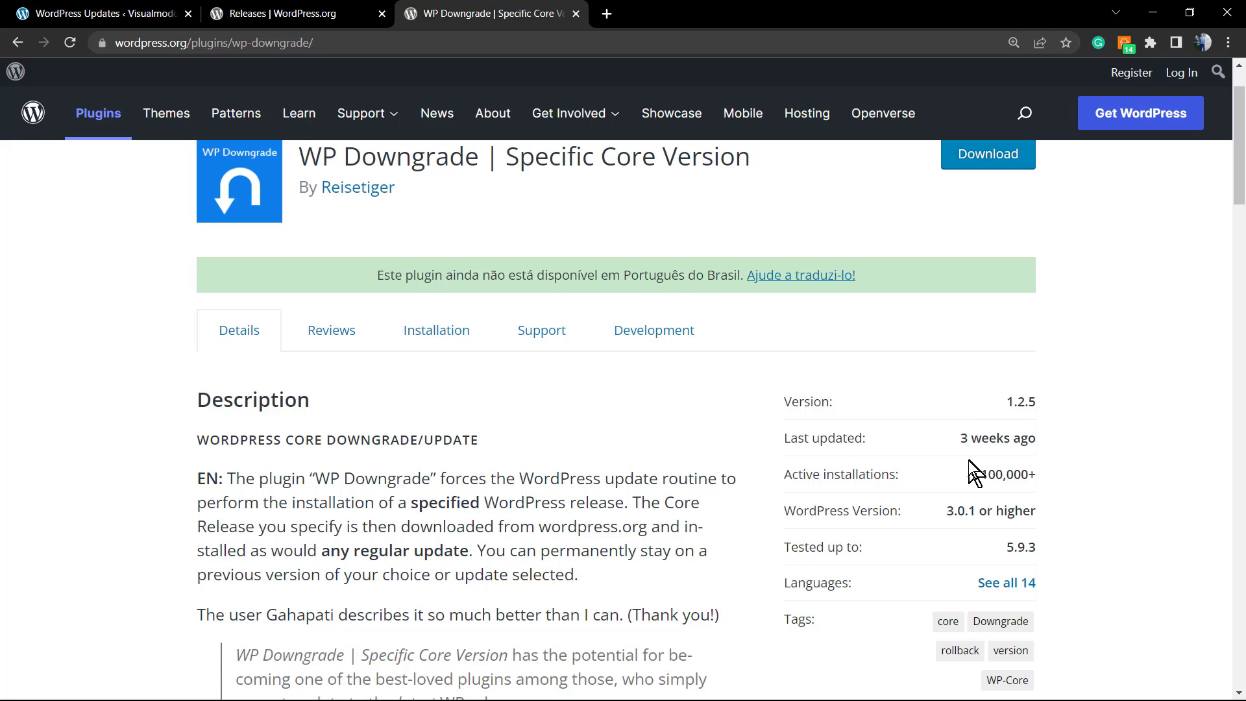
drag(968, 460, 1050, 472)
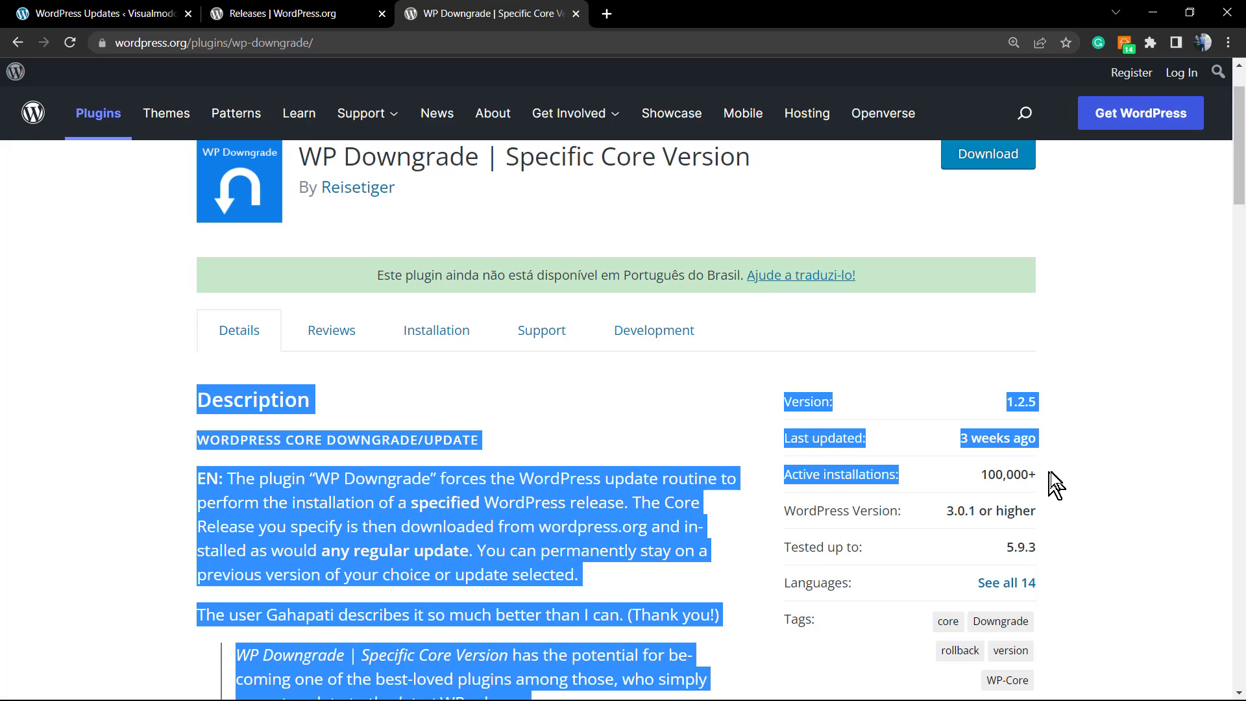
click(539, 486)
scroll(551, 484, down, 5)
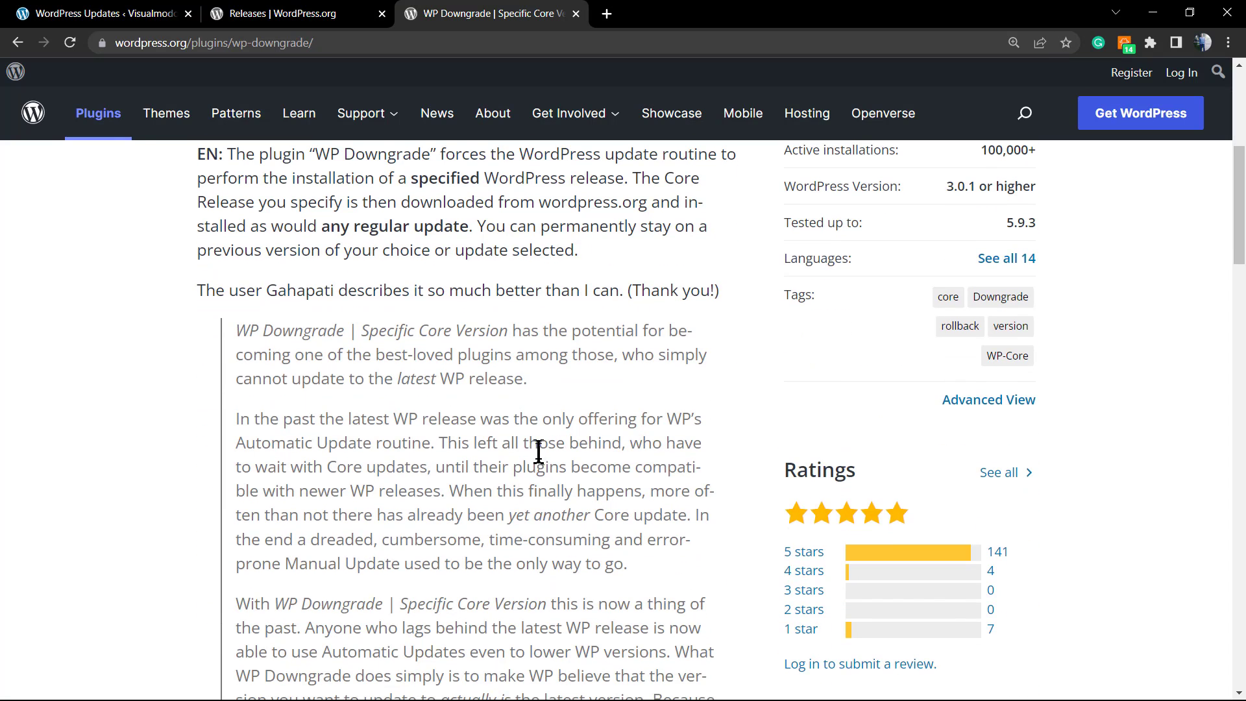
scroll(426, 407, down, 14)
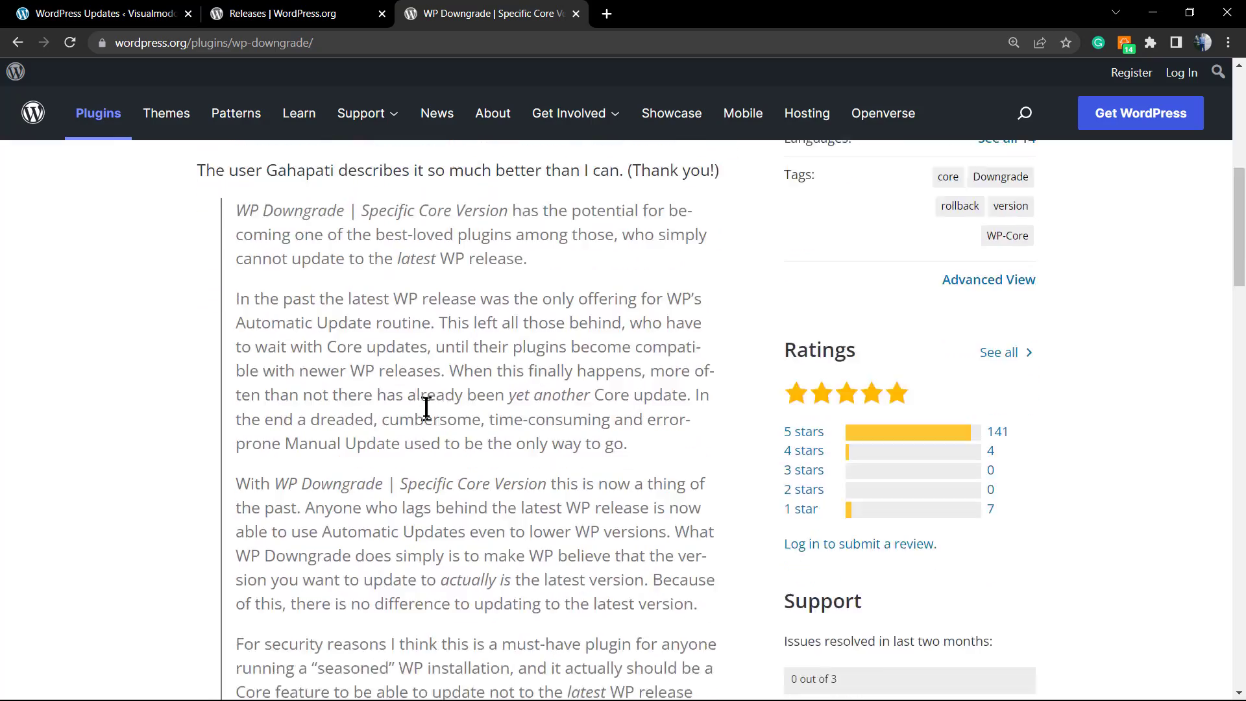
scroll(418, 407, up, 20)
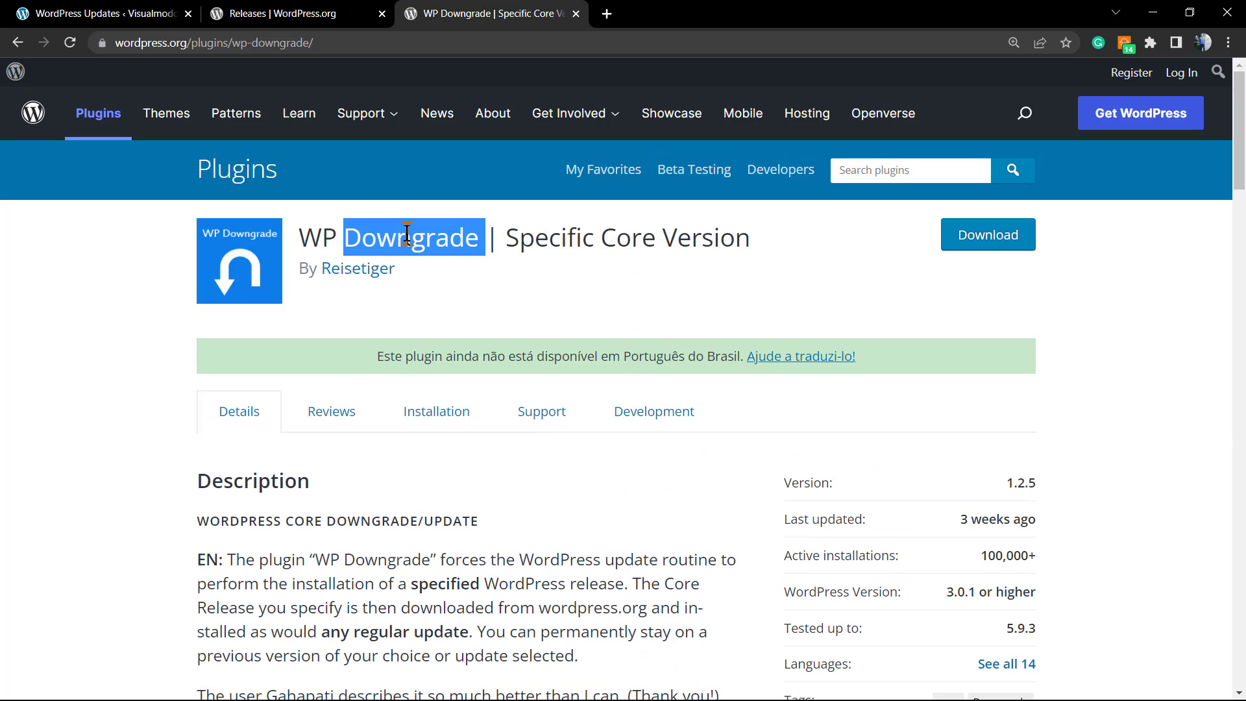
triple_click(406, 233)
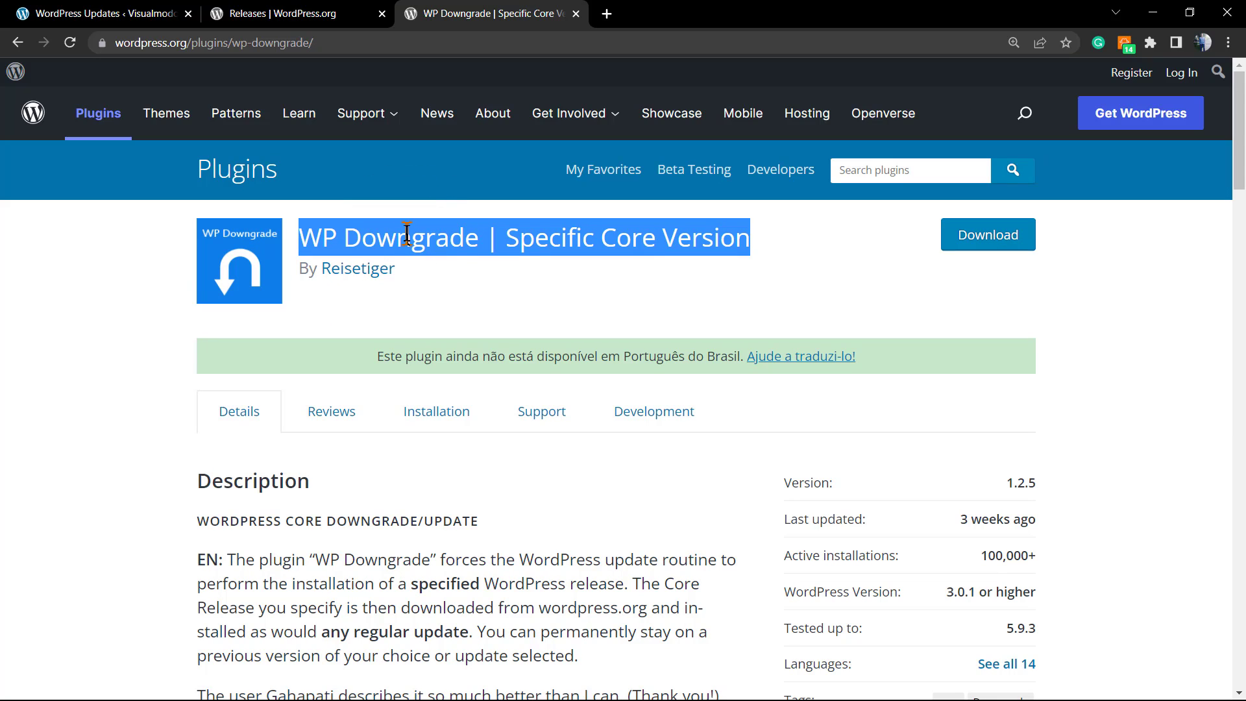
click(253, 13)
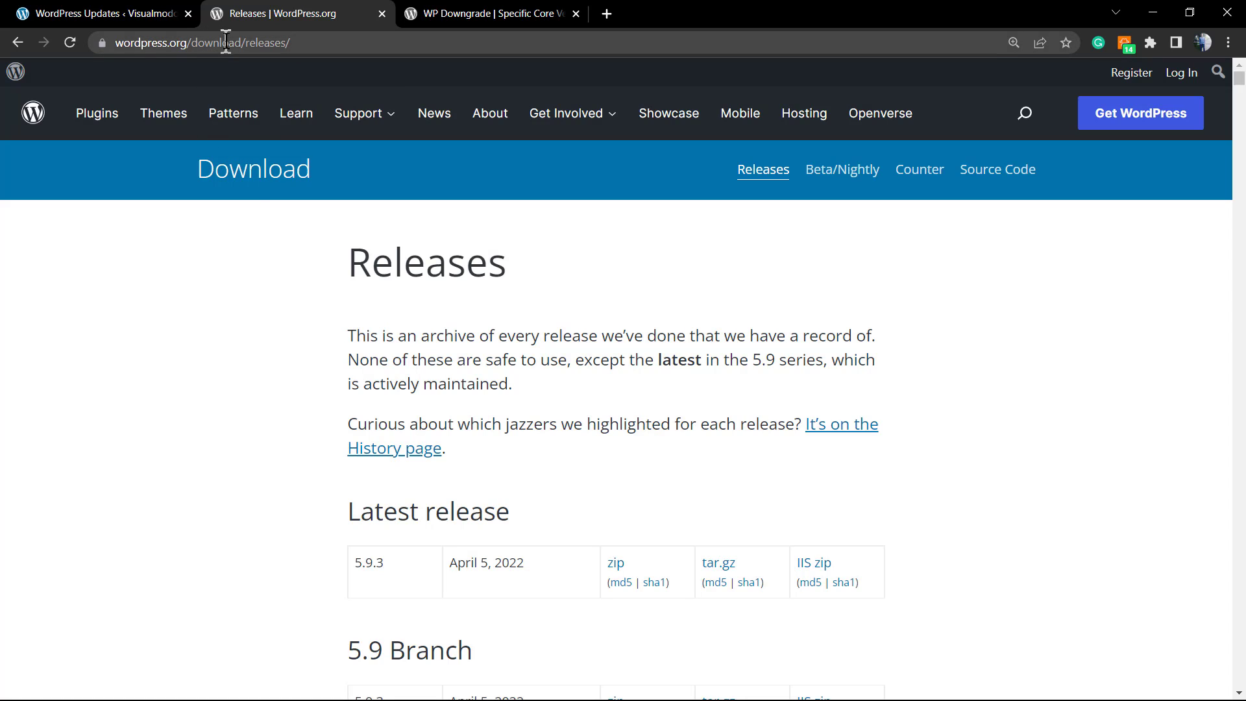
Highlight the latest release version and date on the WordPress Releases page.
scroll(322, 388, down, 3)
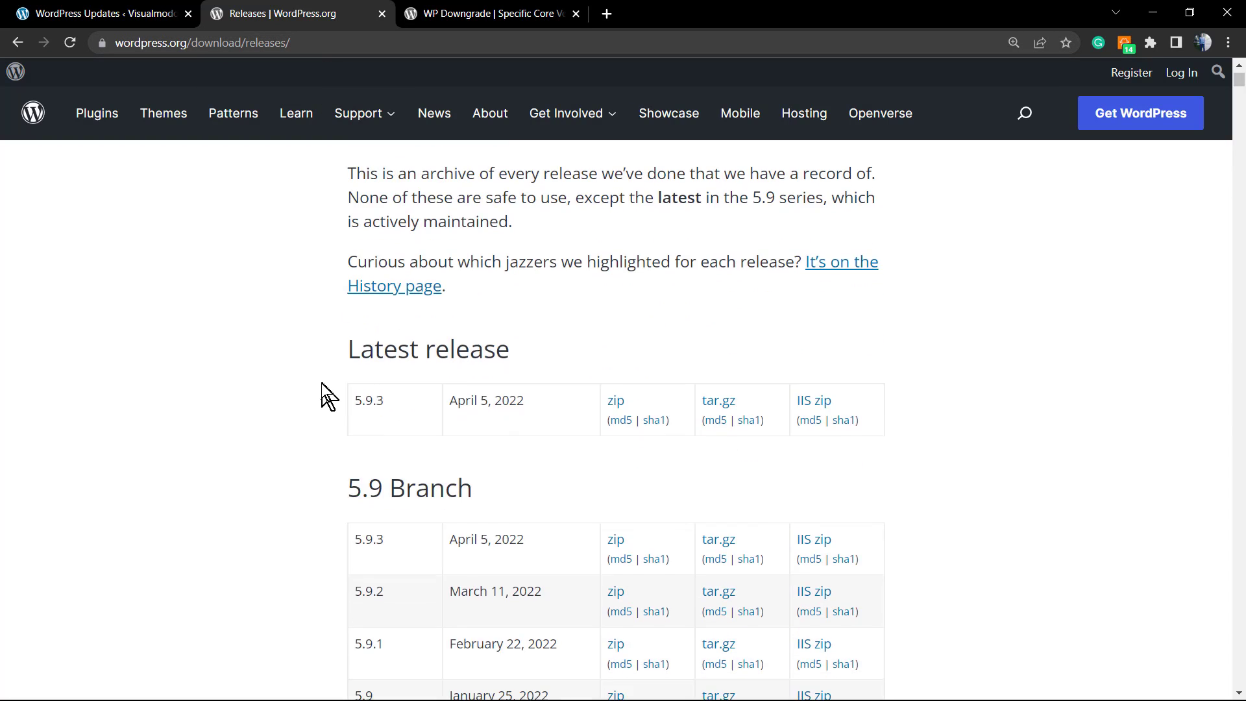
scroll(322, 384, up, 3)
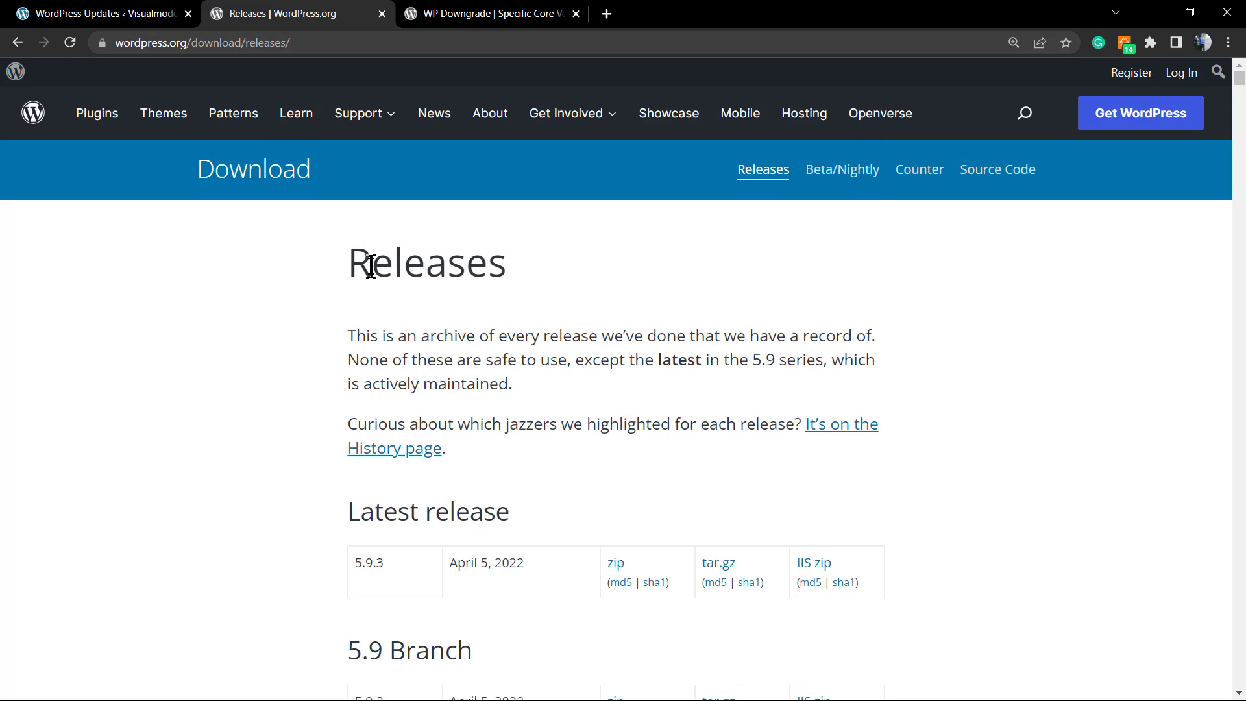
scroll(383, 390, down, 2)
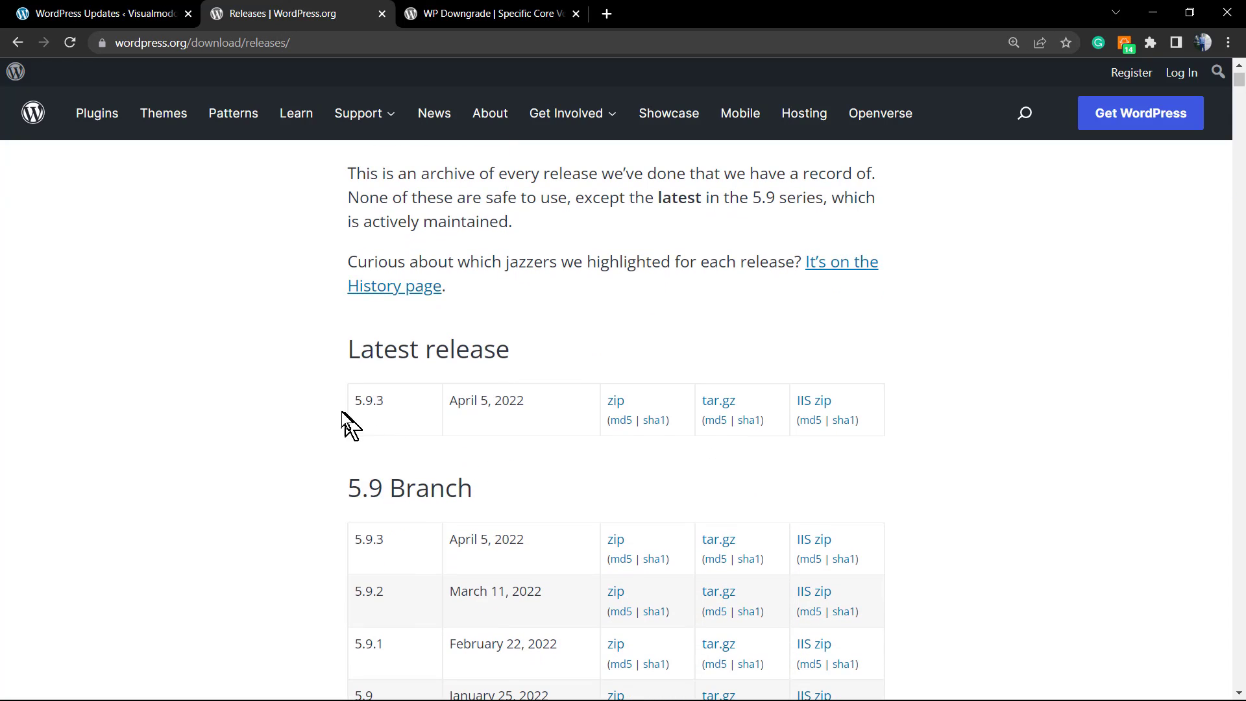
drag(344, 354, 519, 388)
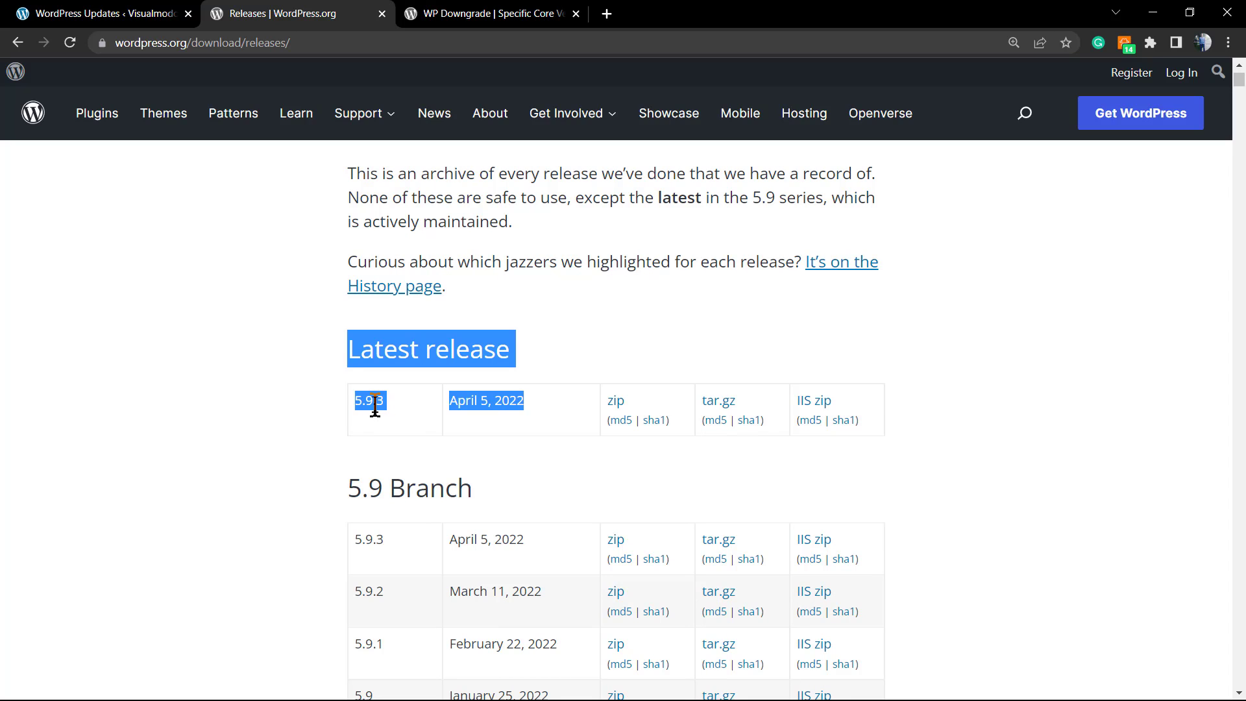
Find and select version 5.9.2 in the 5.9 Branch list.
scroll(364, 409, down, 2)
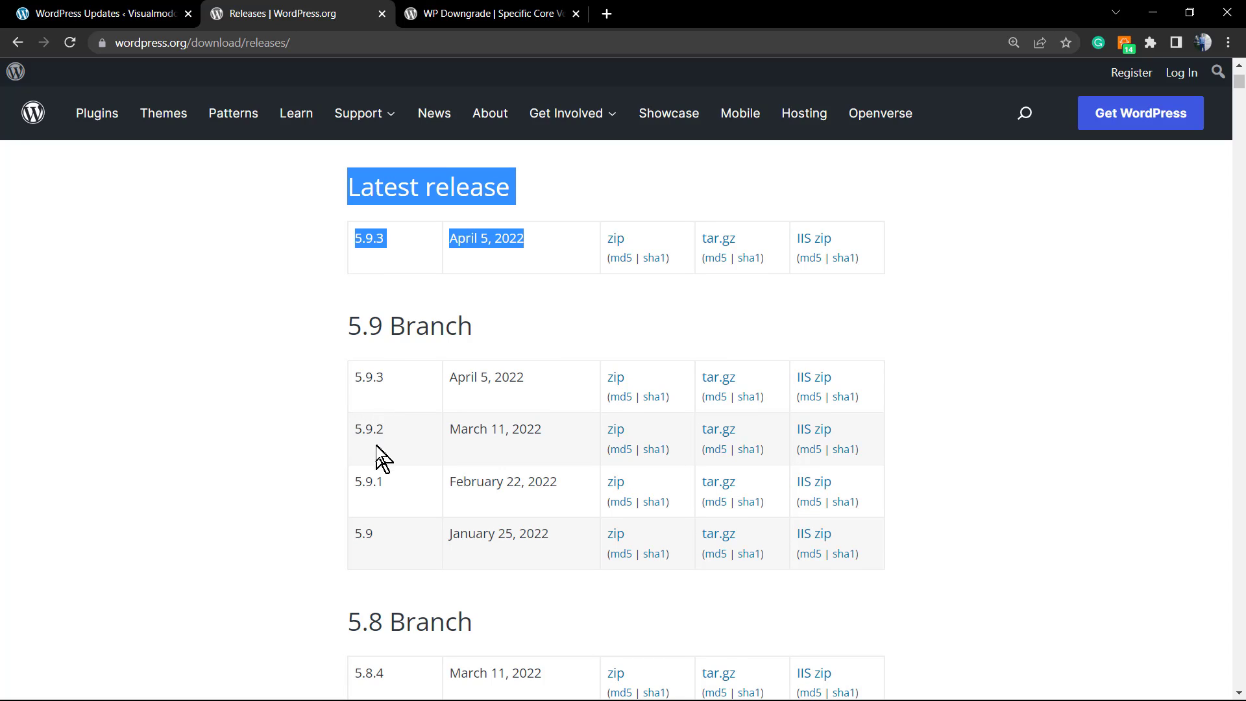
scroll(387, 462, down, 1)
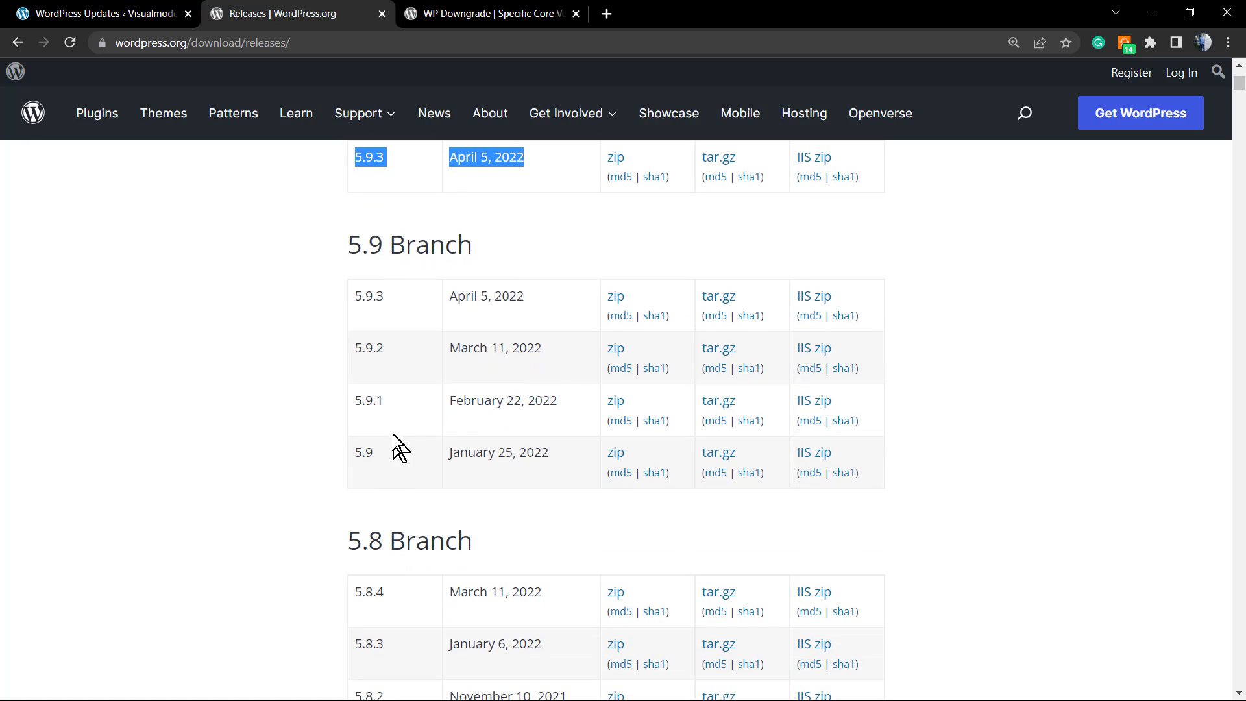
drag(388, 354, 354, 354)
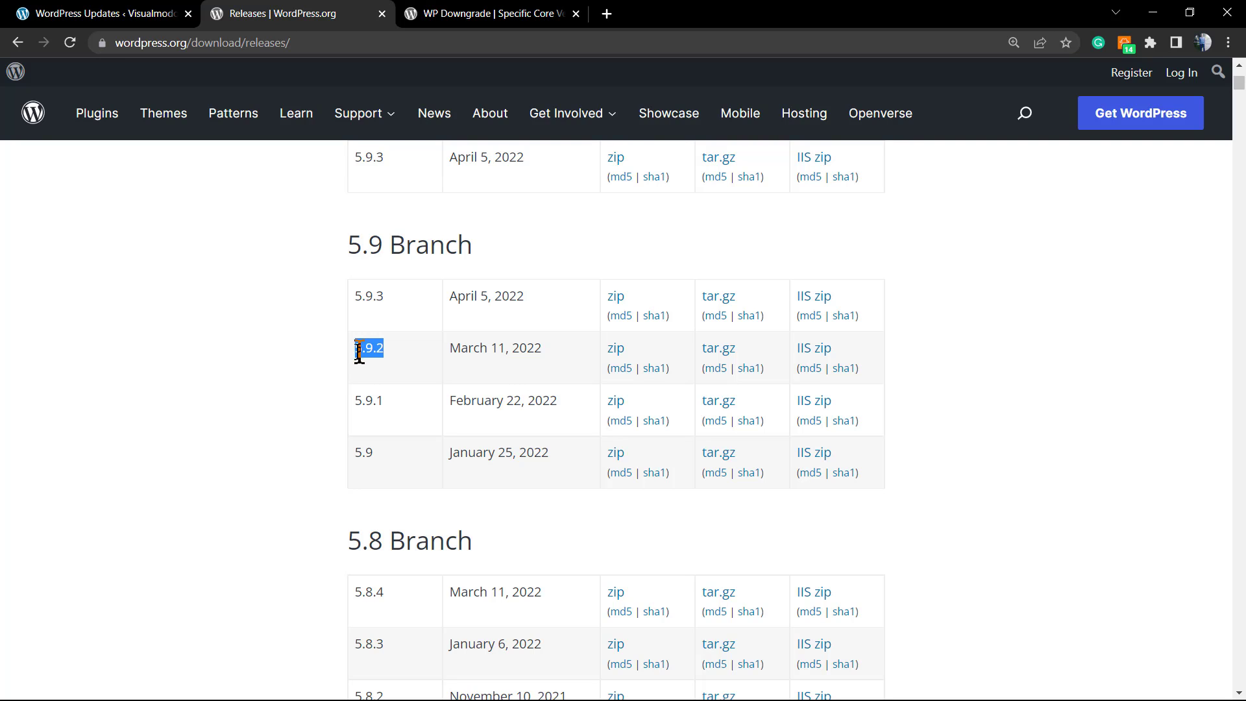
scroll(389, 396, up, 6)
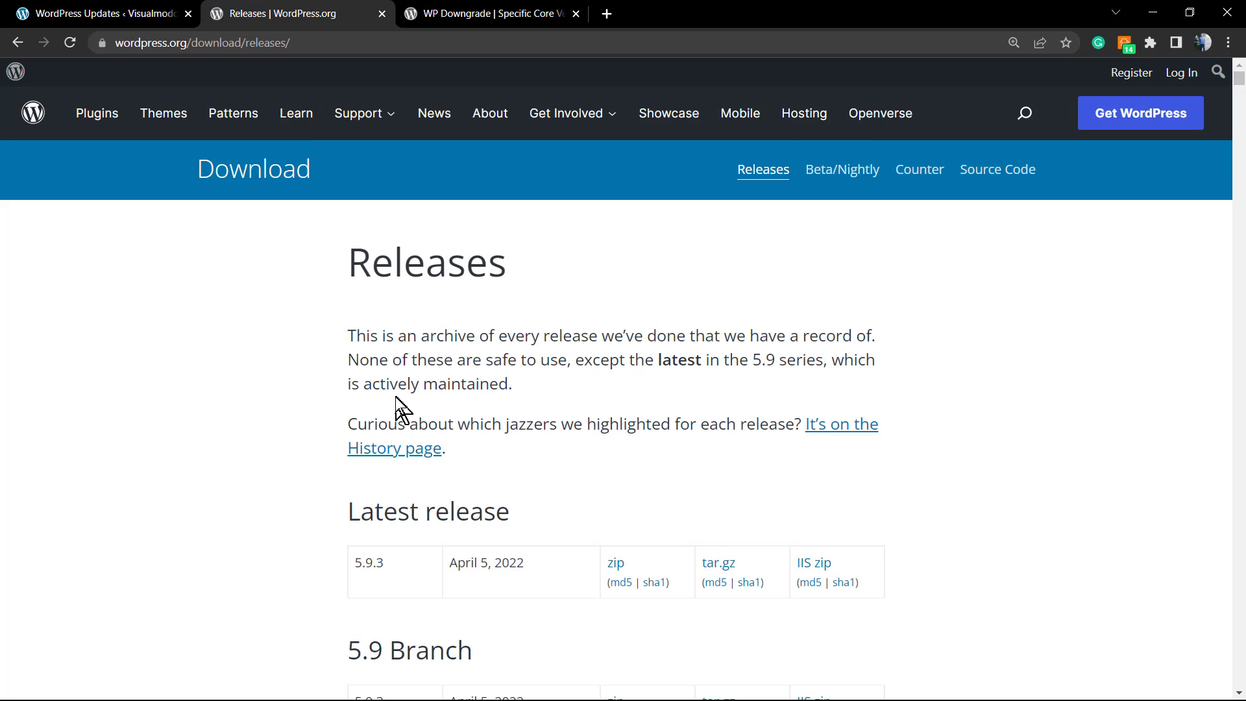
scroll(398, 420, down, 4)
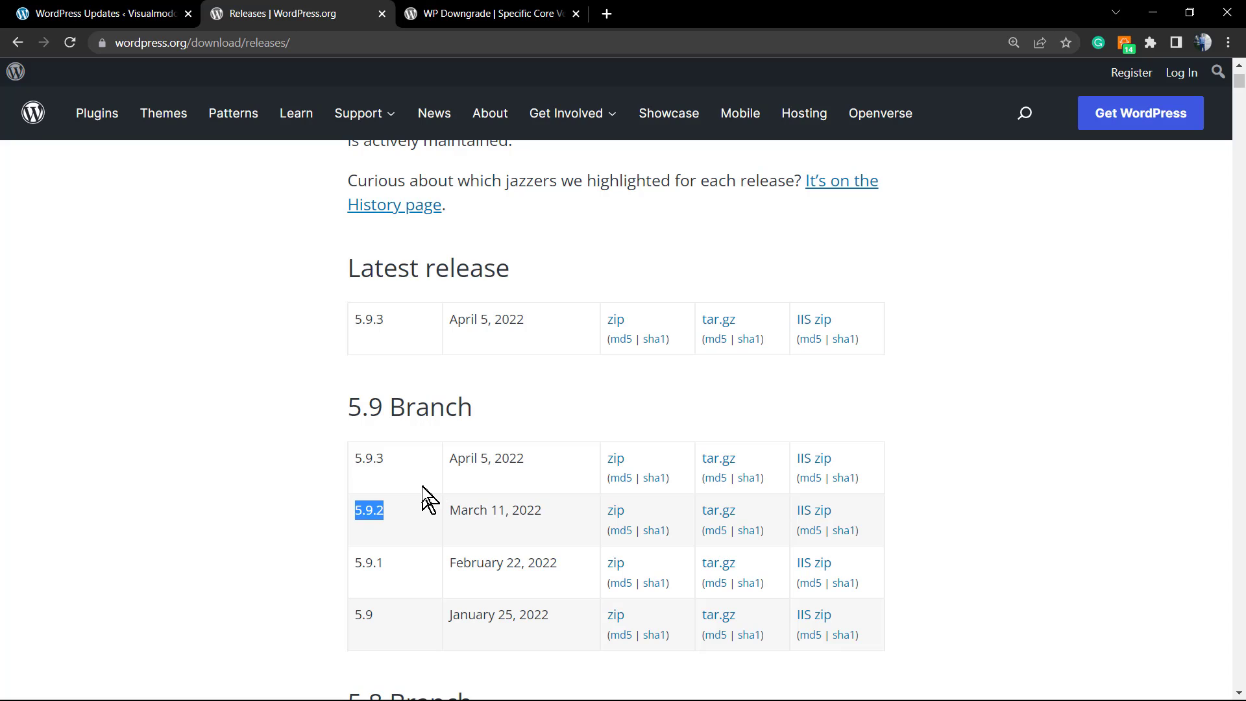
scroll(419, 487, down, 5)
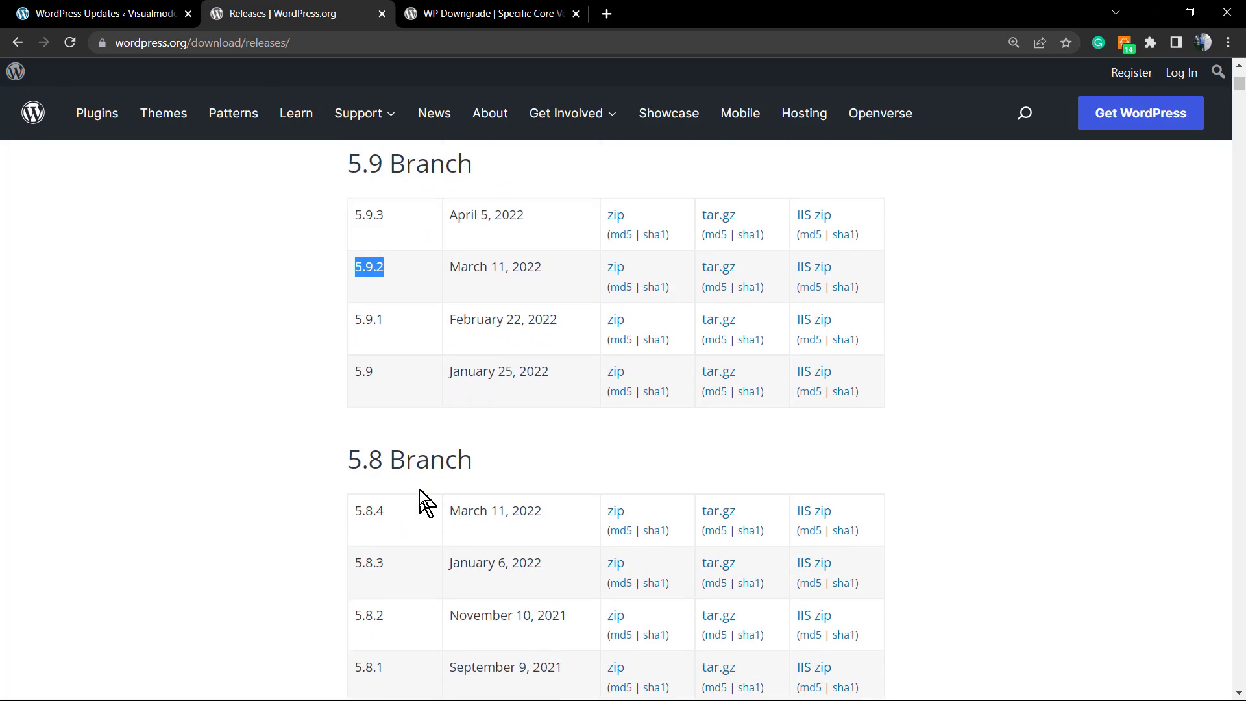
scroll(401, 453, down, 7)
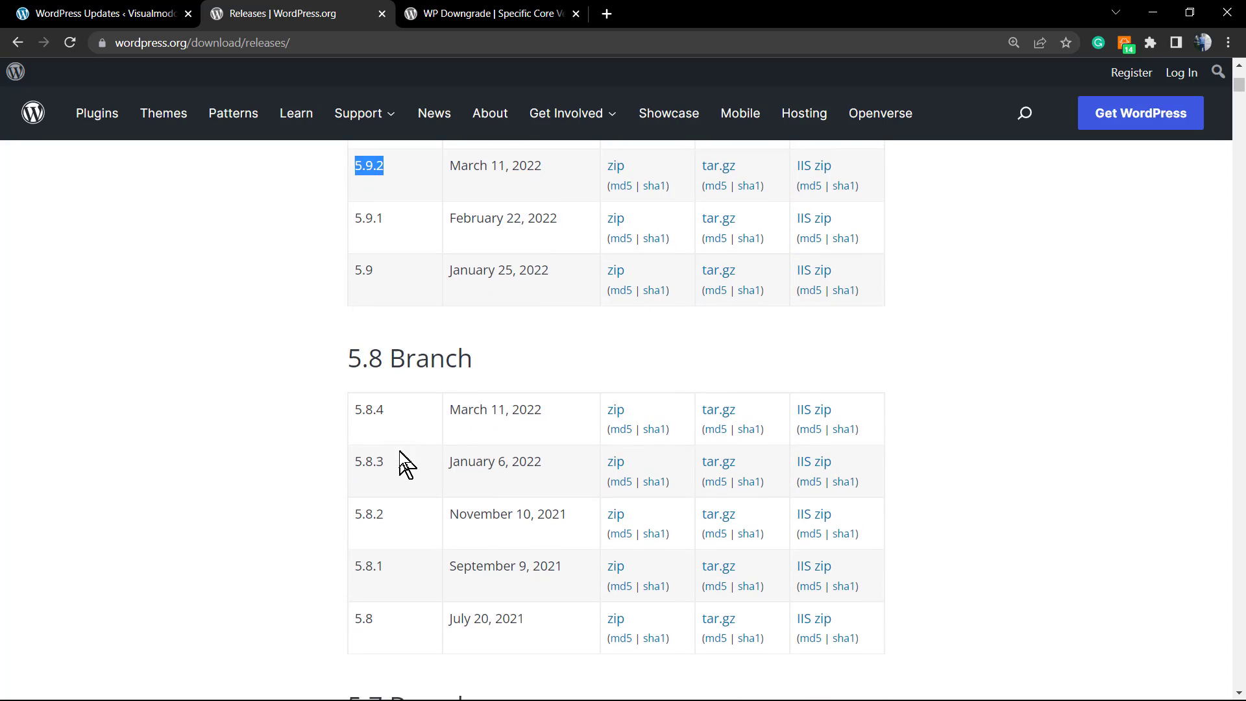
scroll(412, 403, down, 6)
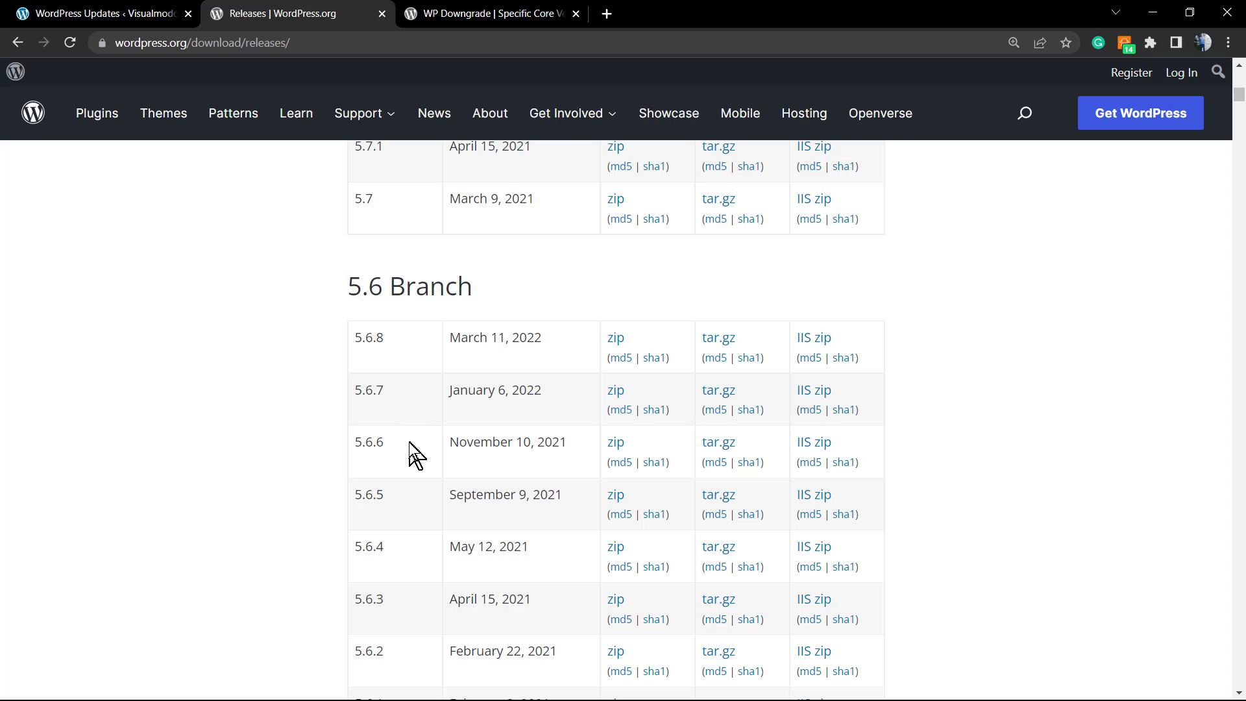
scroll(422, 466, up, 10)
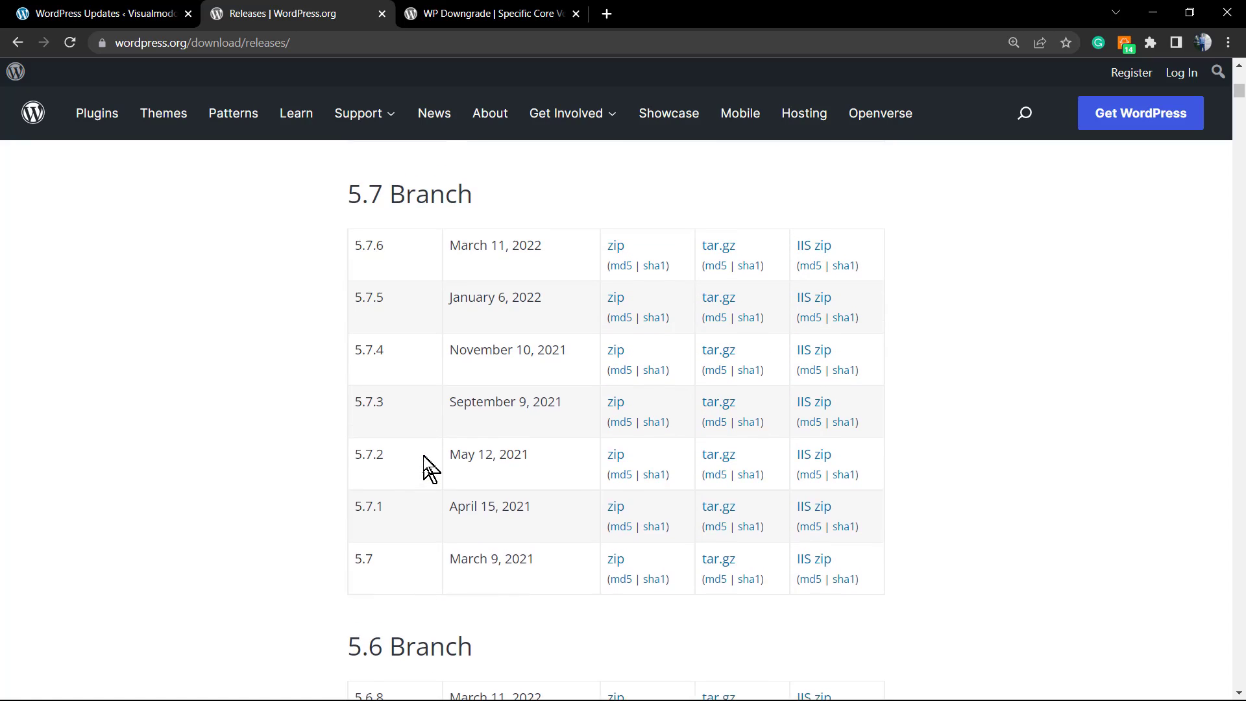
scroll(422, 466, up, 6)
double_click(426, 464)
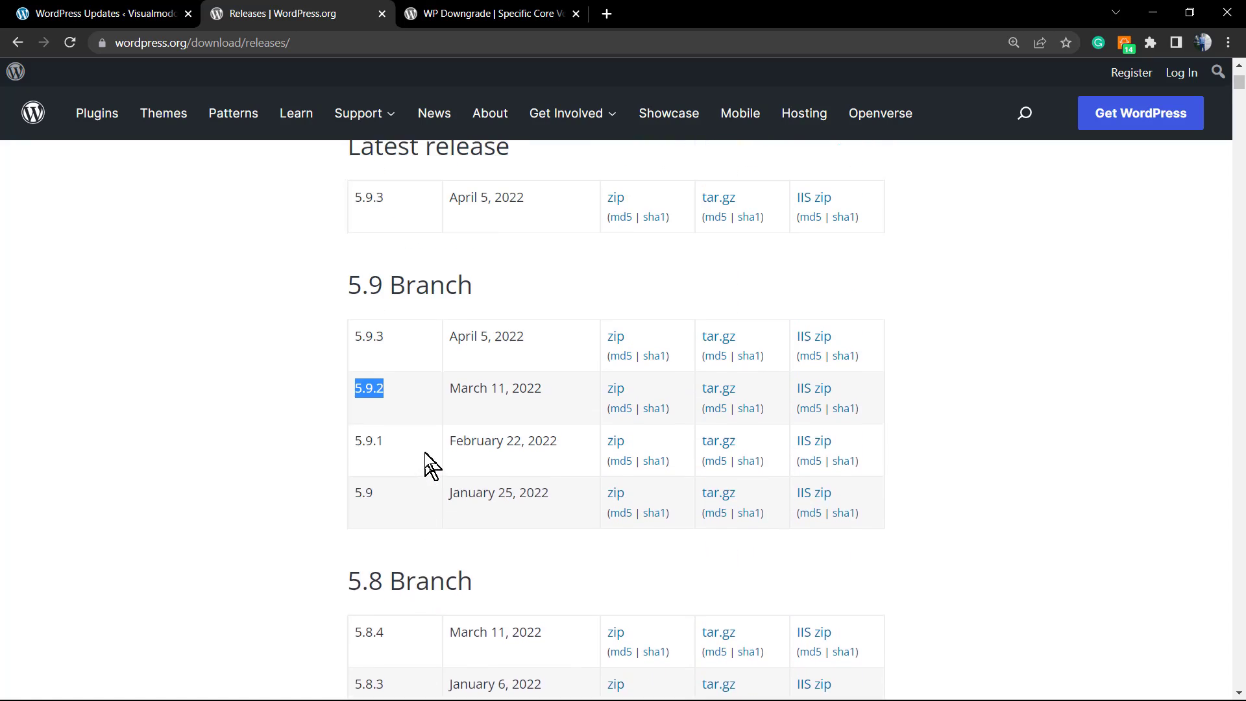
scroll(428, 421, up, 1)
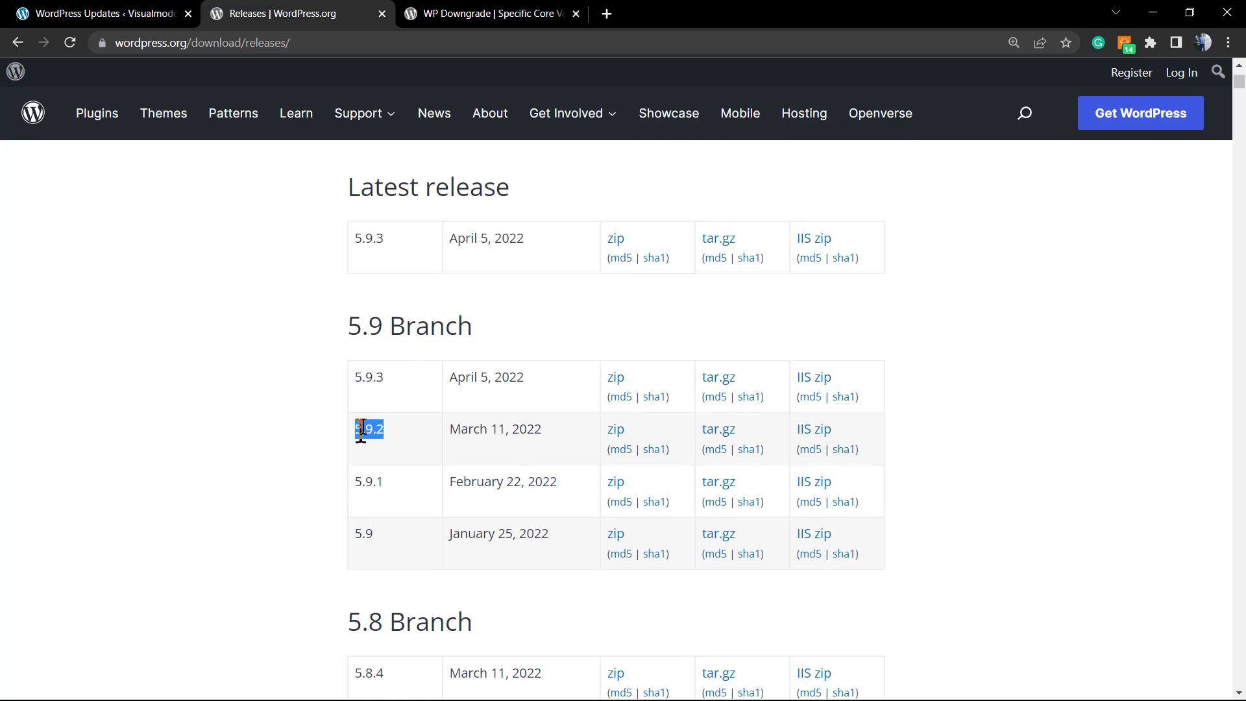
scroll(393, 275, up, 3)
Copy the plugin name 'WP Downgrade |' from its WordPress.org page.
click(441, 14)
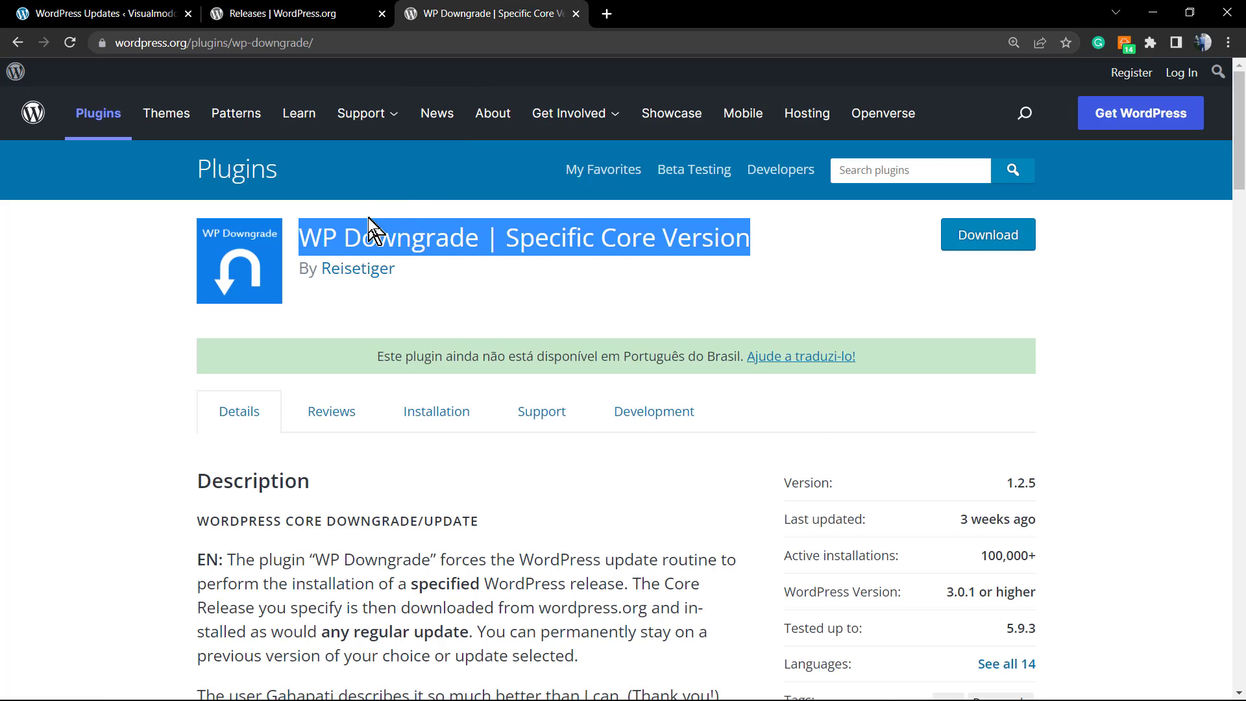
click(330, 240)
mouse_move(300, 239)
mouse_down()
mouse_move(759, 248)
mouse_move(307, 237)
mouse_up()
key(ctrl+c)
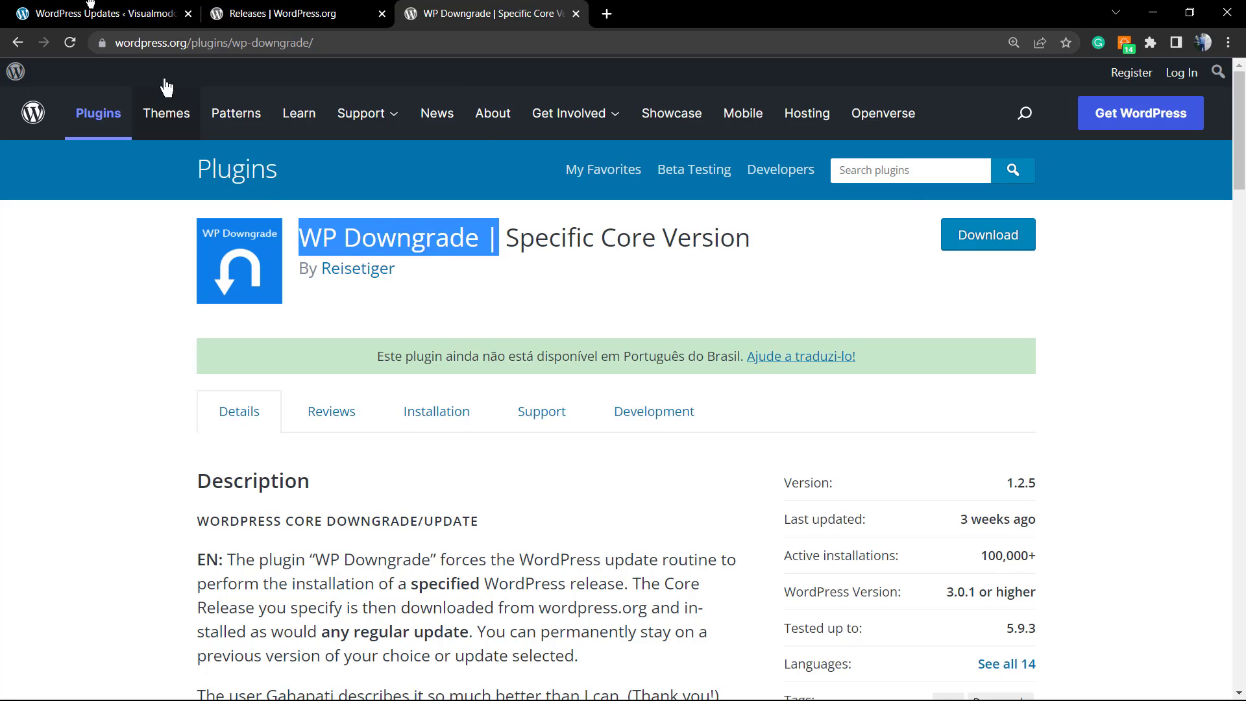
Search Plugins > Add New for the pasted WP Downgrade name.
click(45, 13)
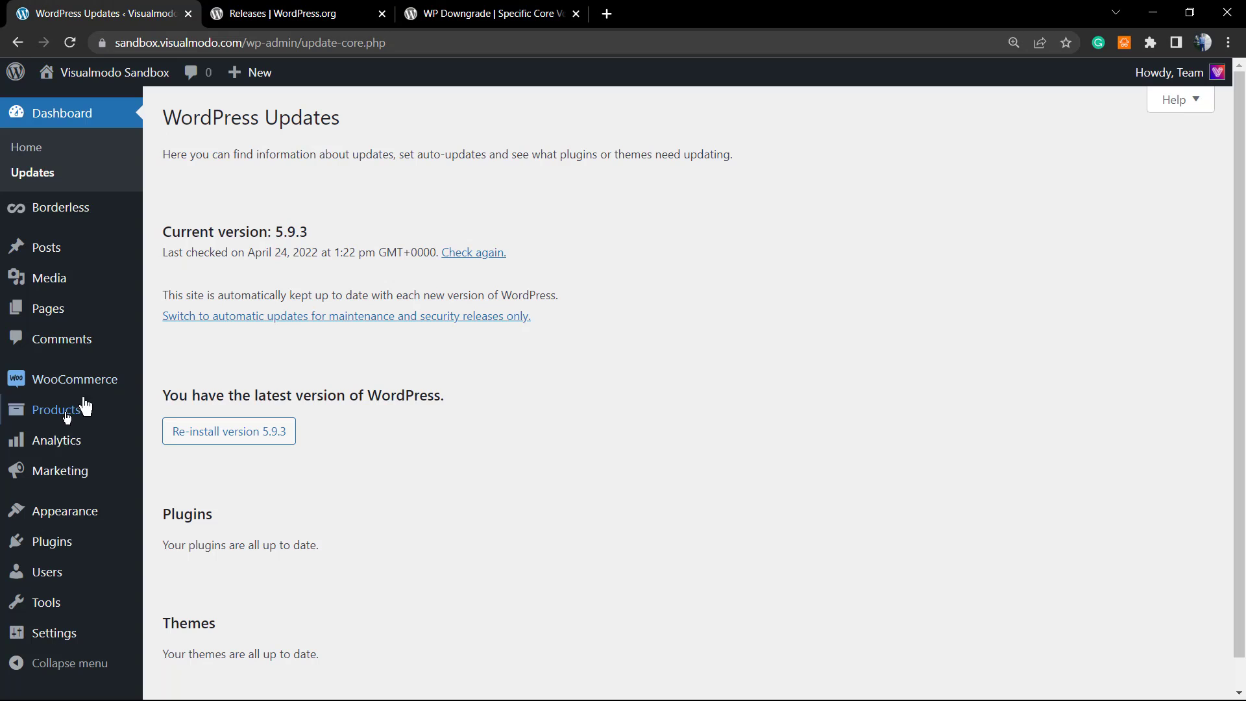
mouse_move(73, 548)
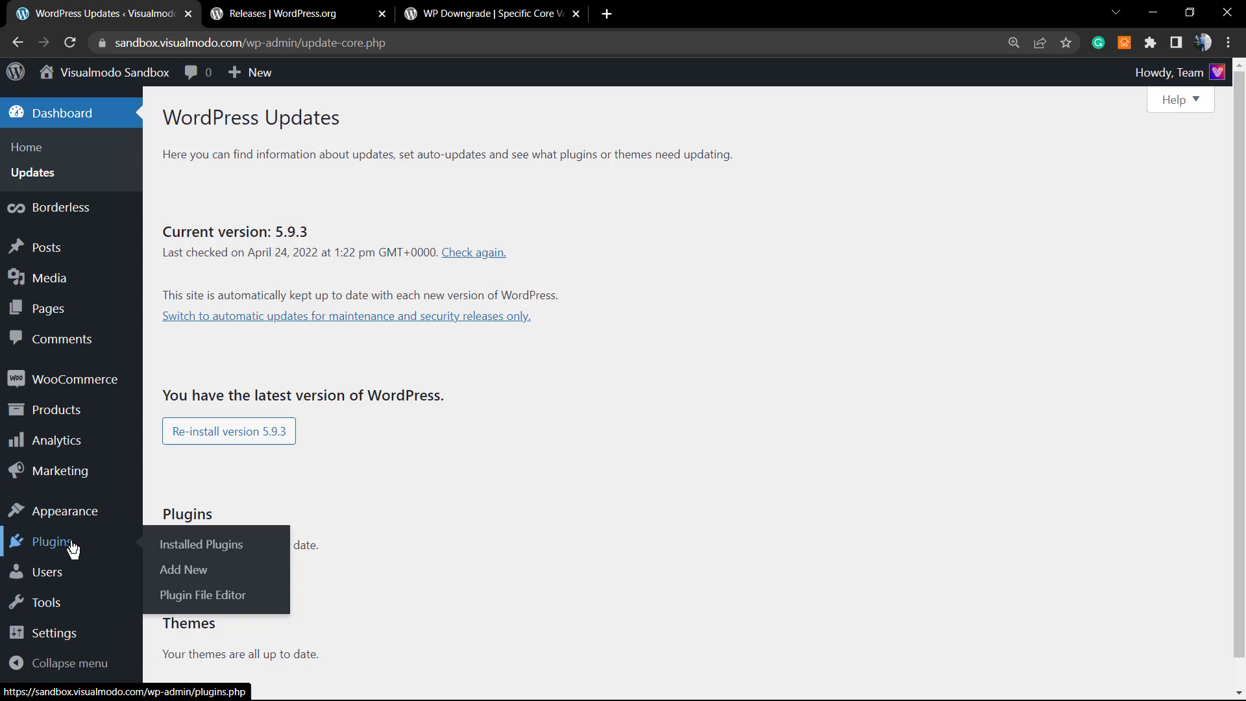
click(217, 571)
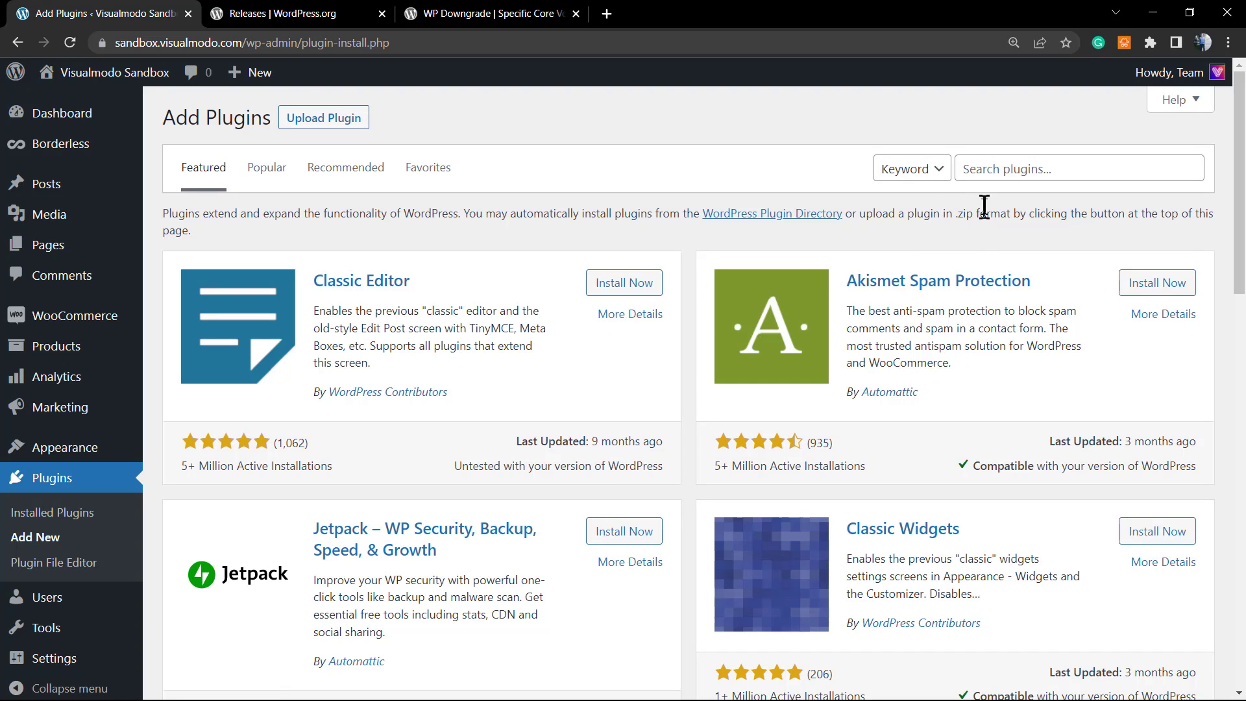
click(1025, 172)
key(ctrl+v)
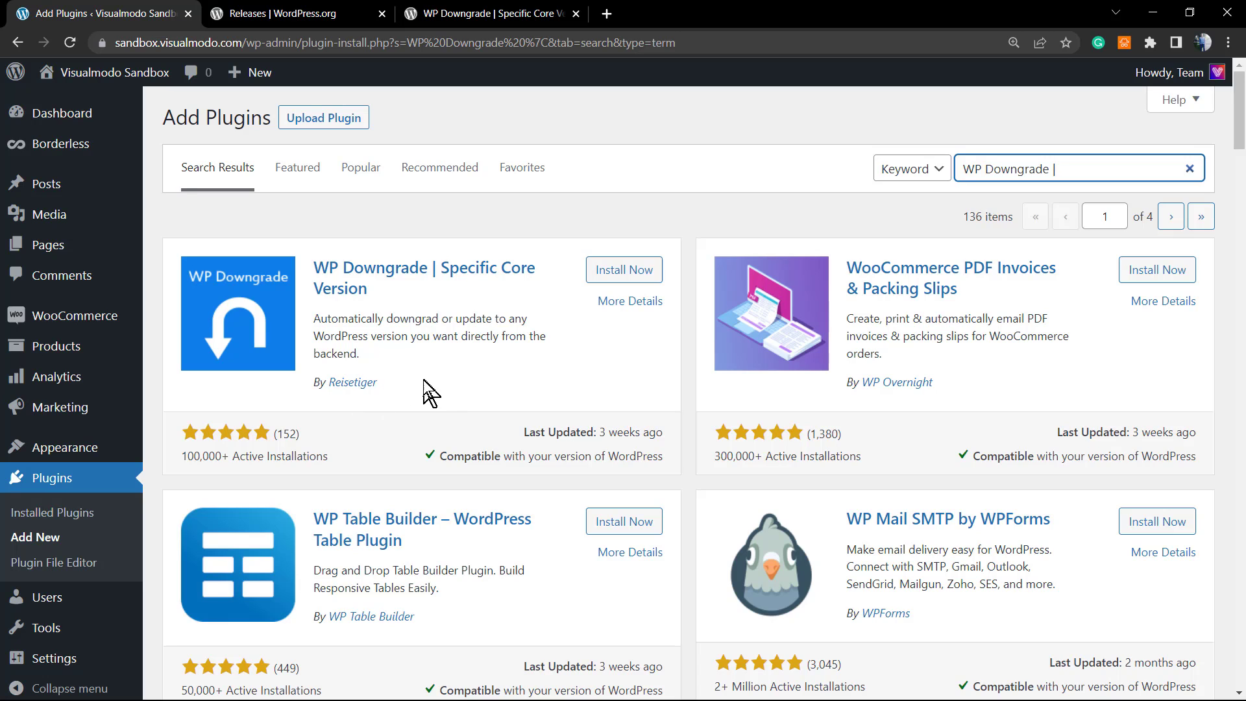
Install and activate WP Downgrade | Specific Core Version, then open its settings.
double_click(657, 275)
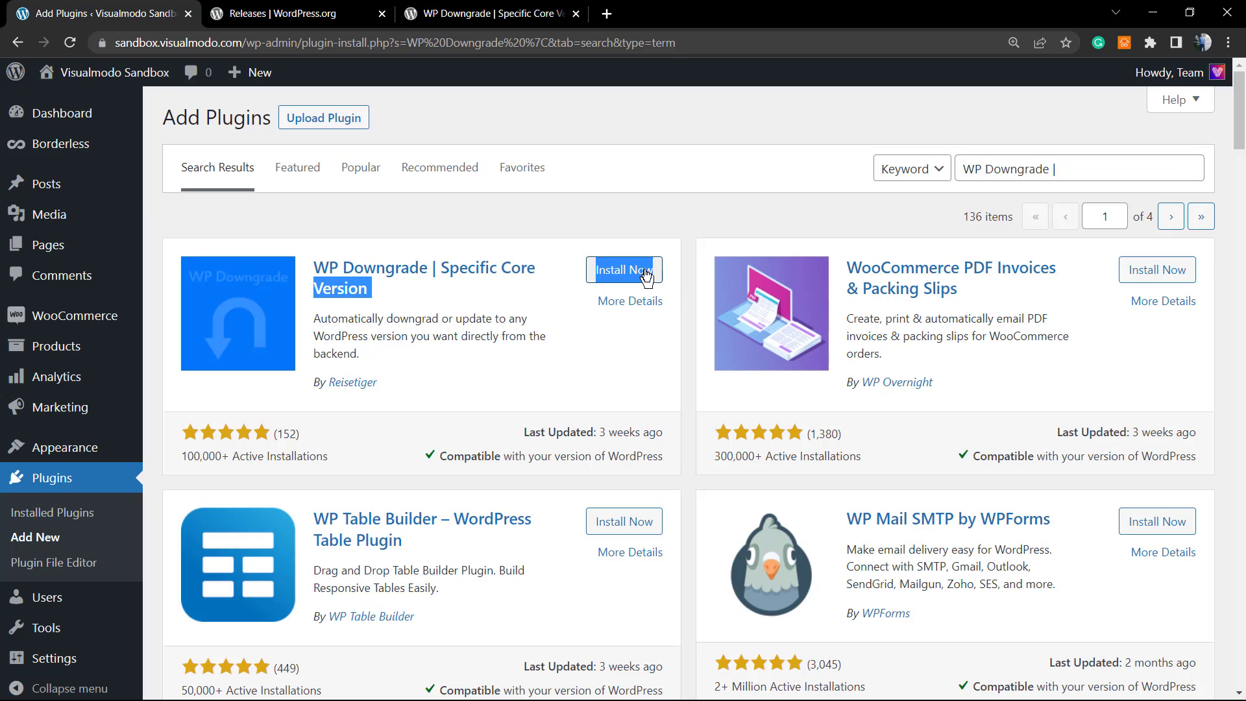
click(622, 279)
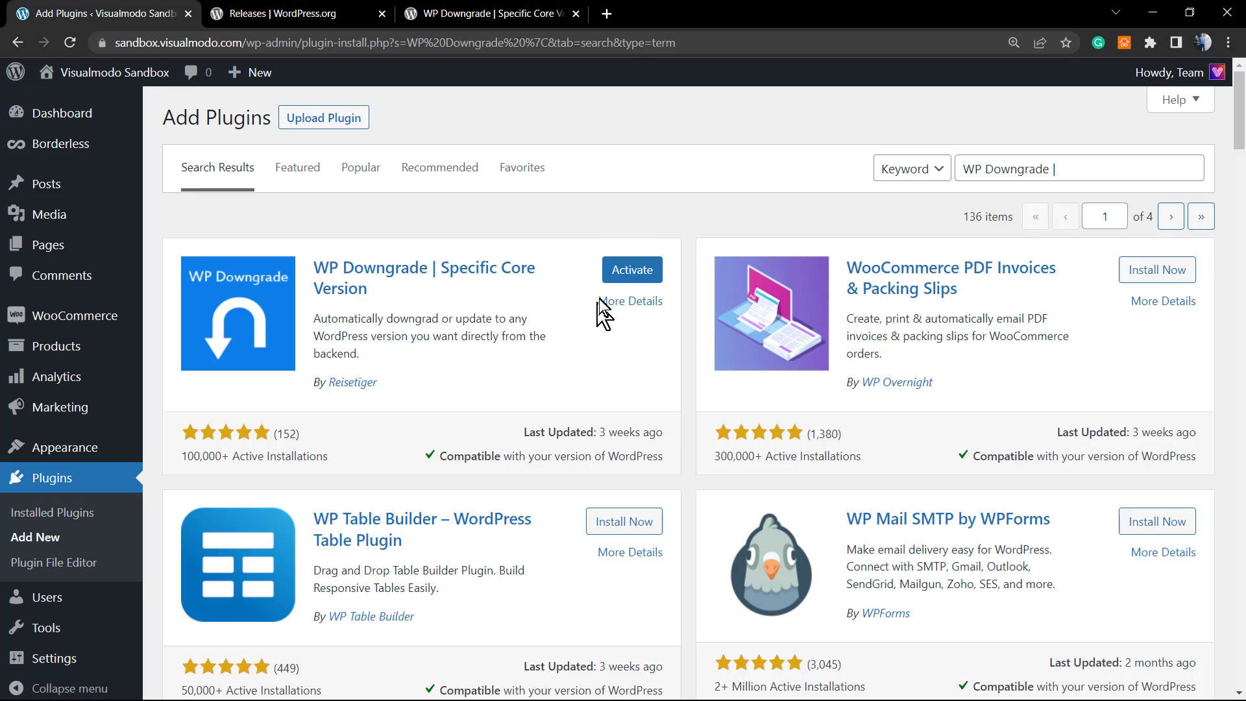
click(629, 280)
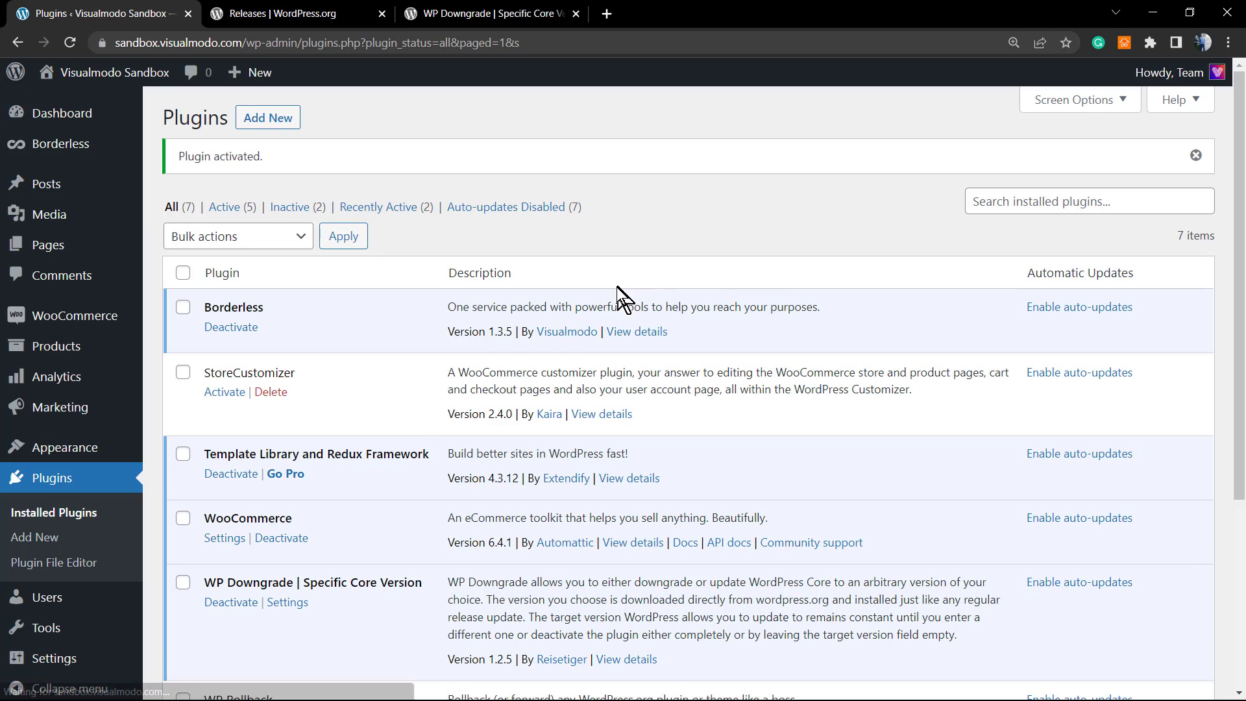
scroll(371, 399, down, 3)
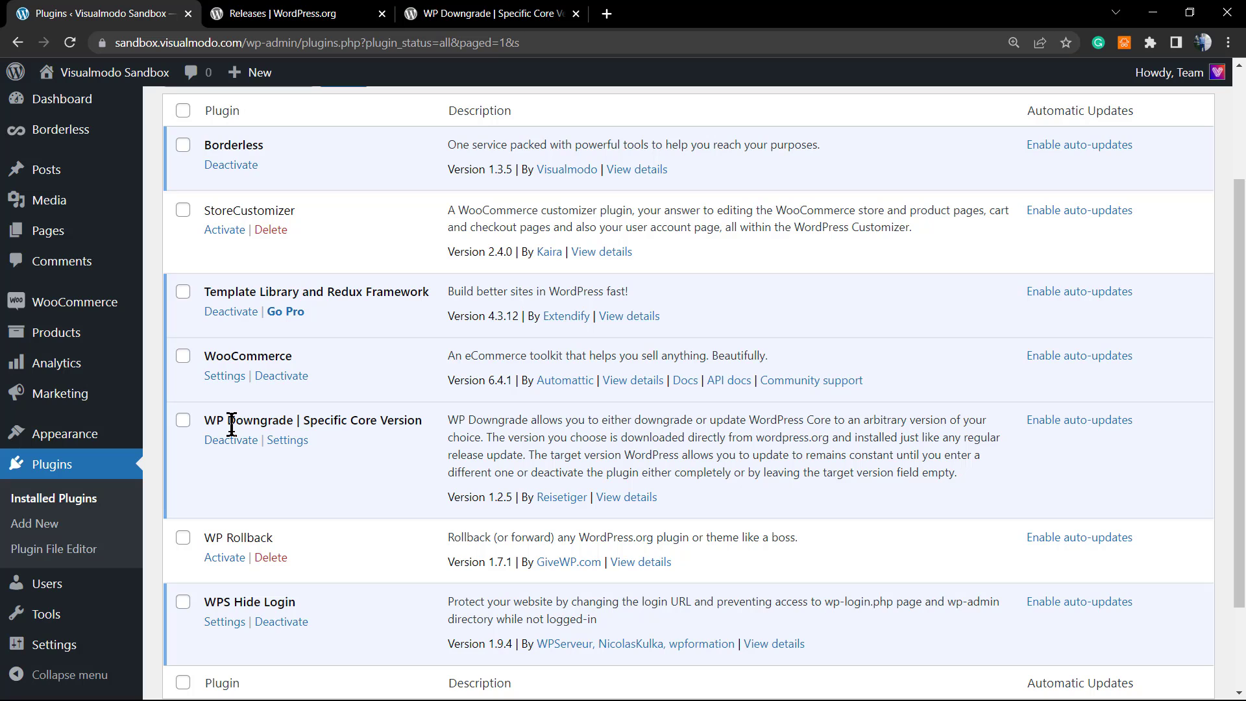
scroll(240, 429, up, 3)
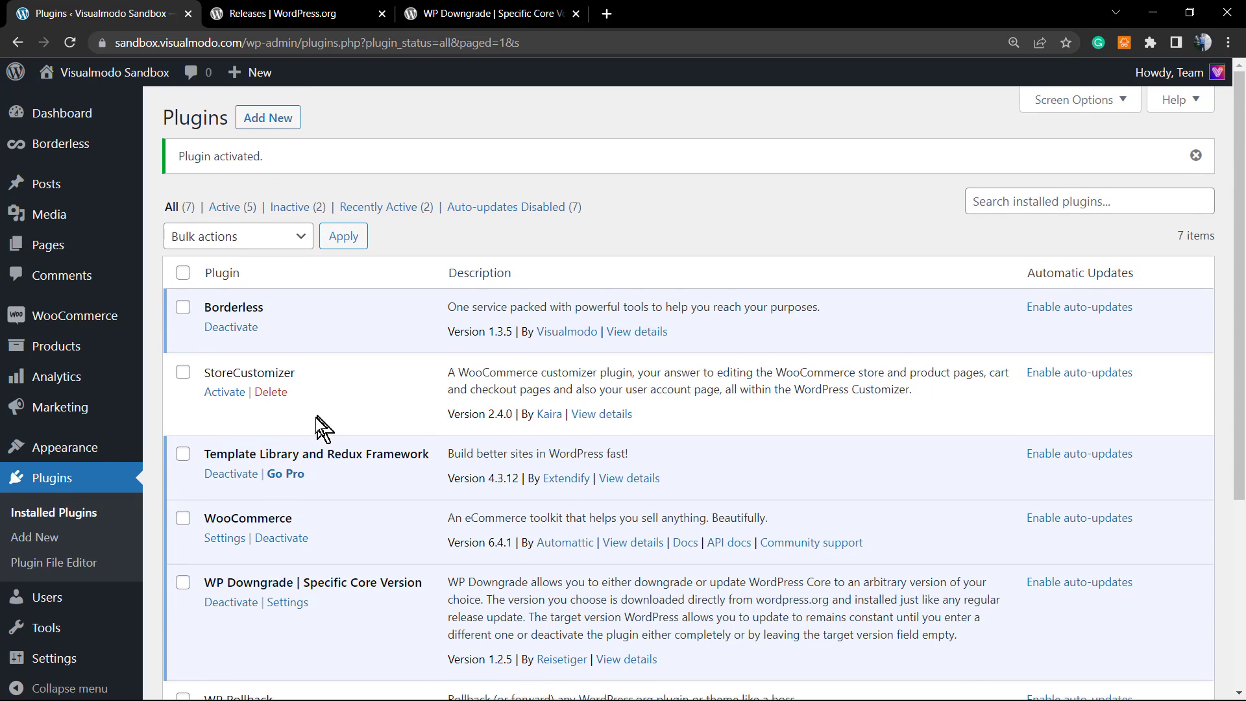
scroll(315, 426, down, 3)
scroll(316, 426, down, 2)
scroll(316, 426, up, 5)
click(285, 603)
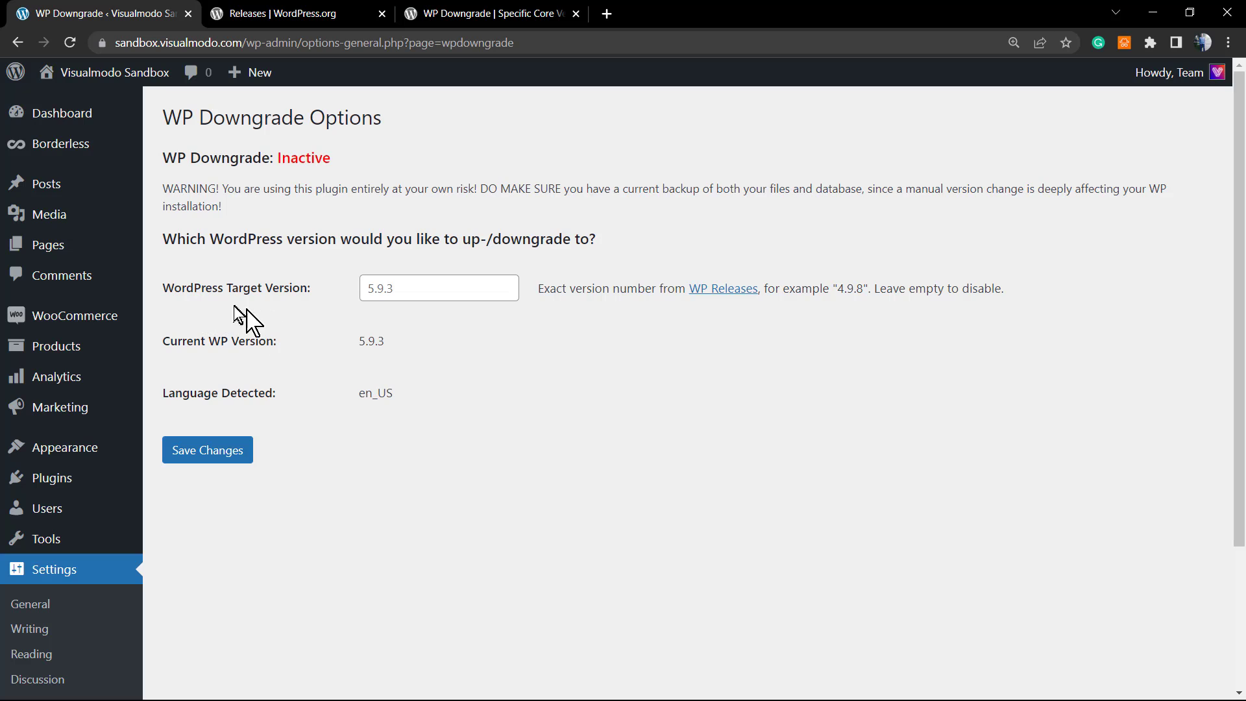
Open the WP Releases list in a new tab to check available versions.
click(415, 293)
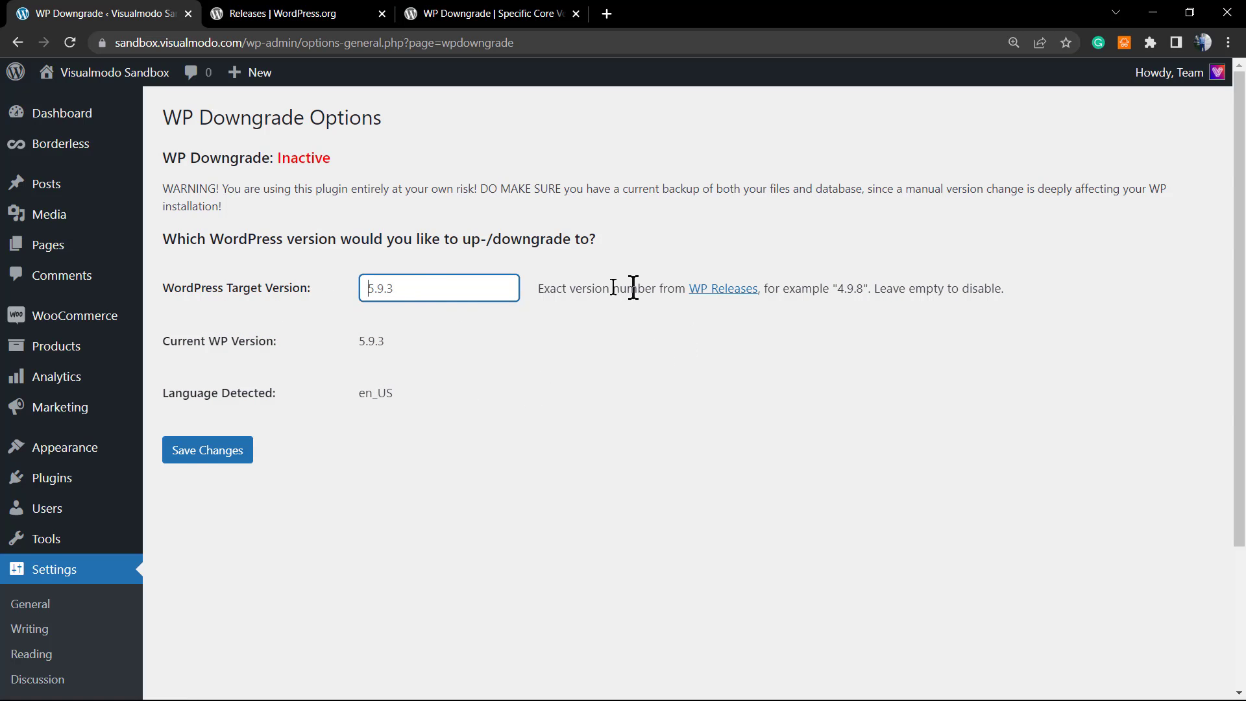
double_click(572, 293)
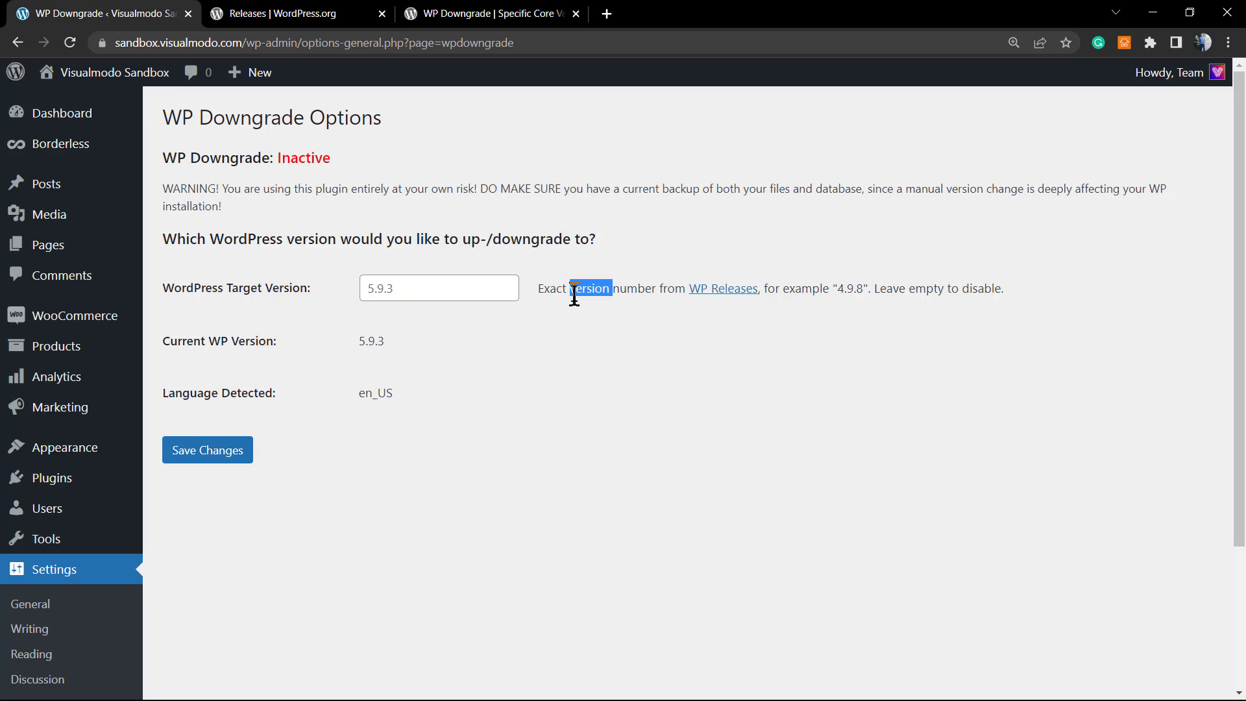
right_click(717, 292)
click(747, 307)
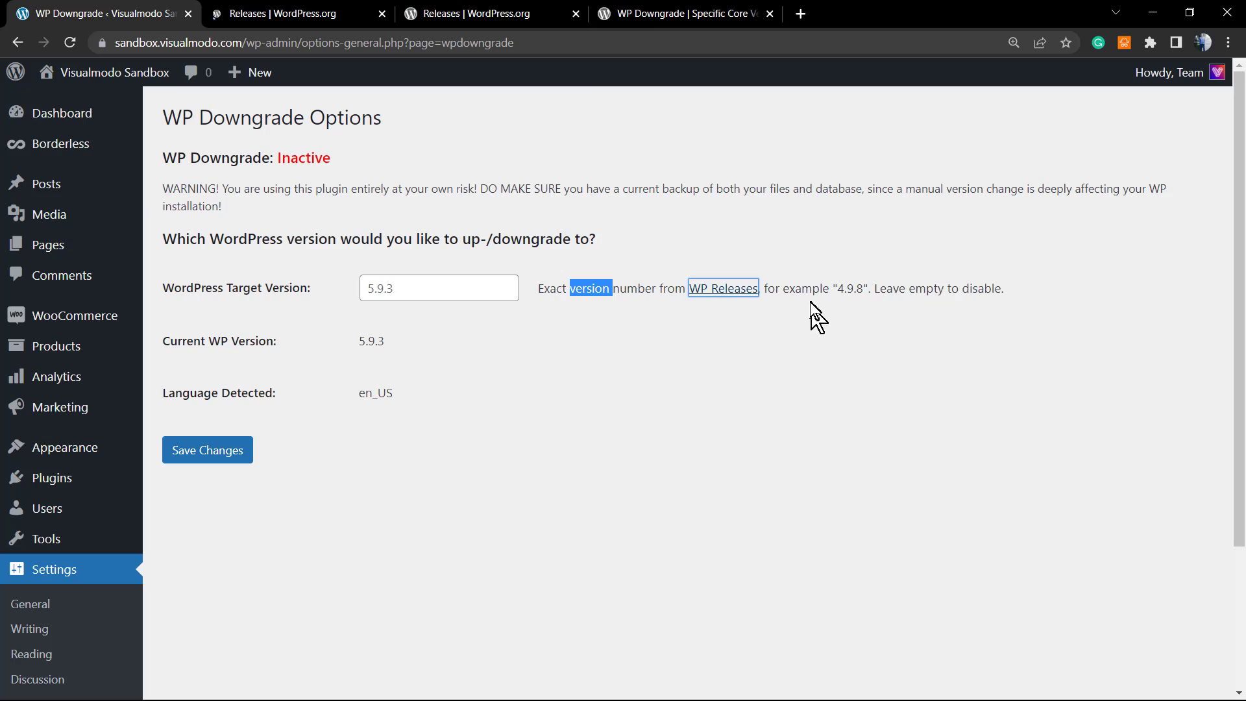
click(480, 13)
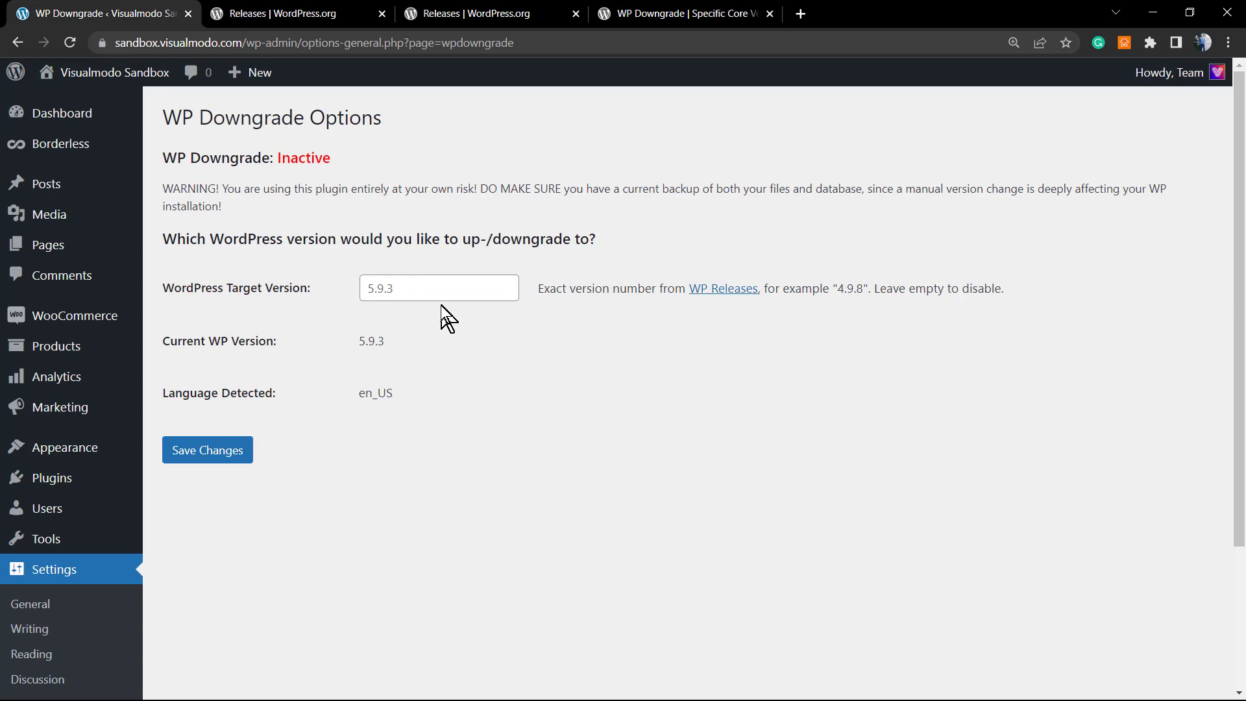
click(433, 292)
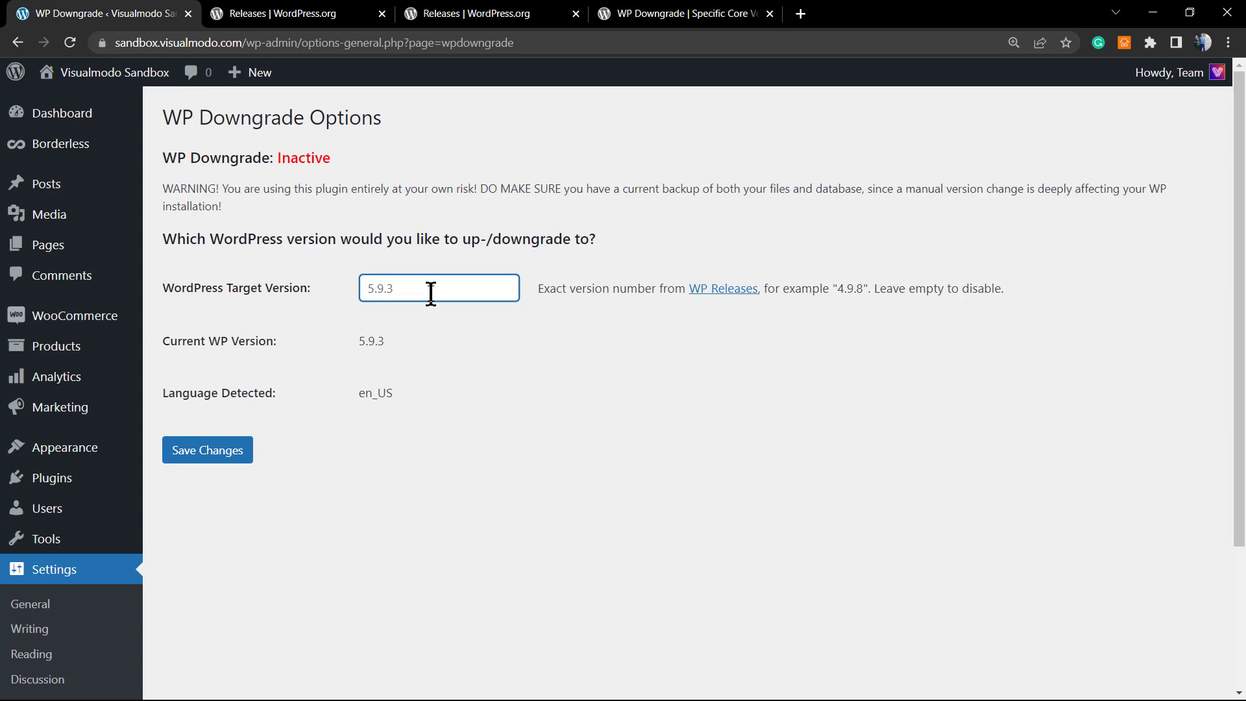
Enter 5.9.2 as the WordPress Target Version, replacing the mistyped 'WP Dow' text.
text(WP Dow)
double_click(415, 290)
triple_click(418, 290)
key(Return)
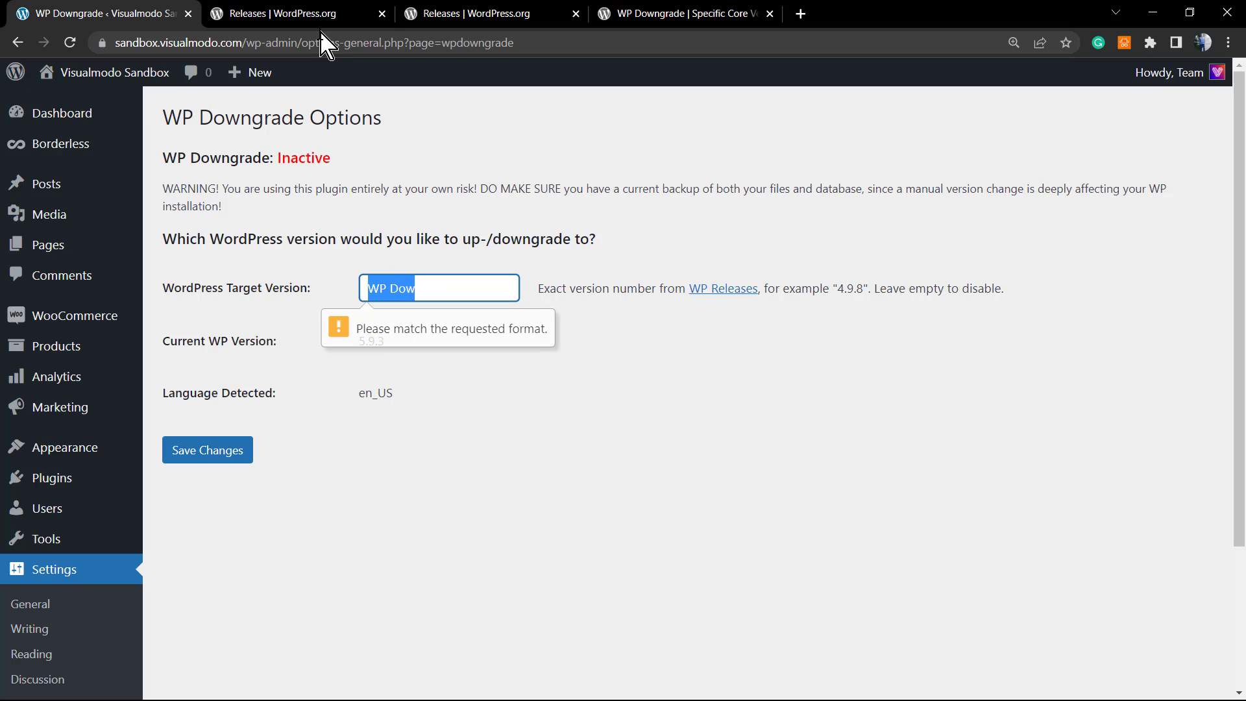
key(Return)
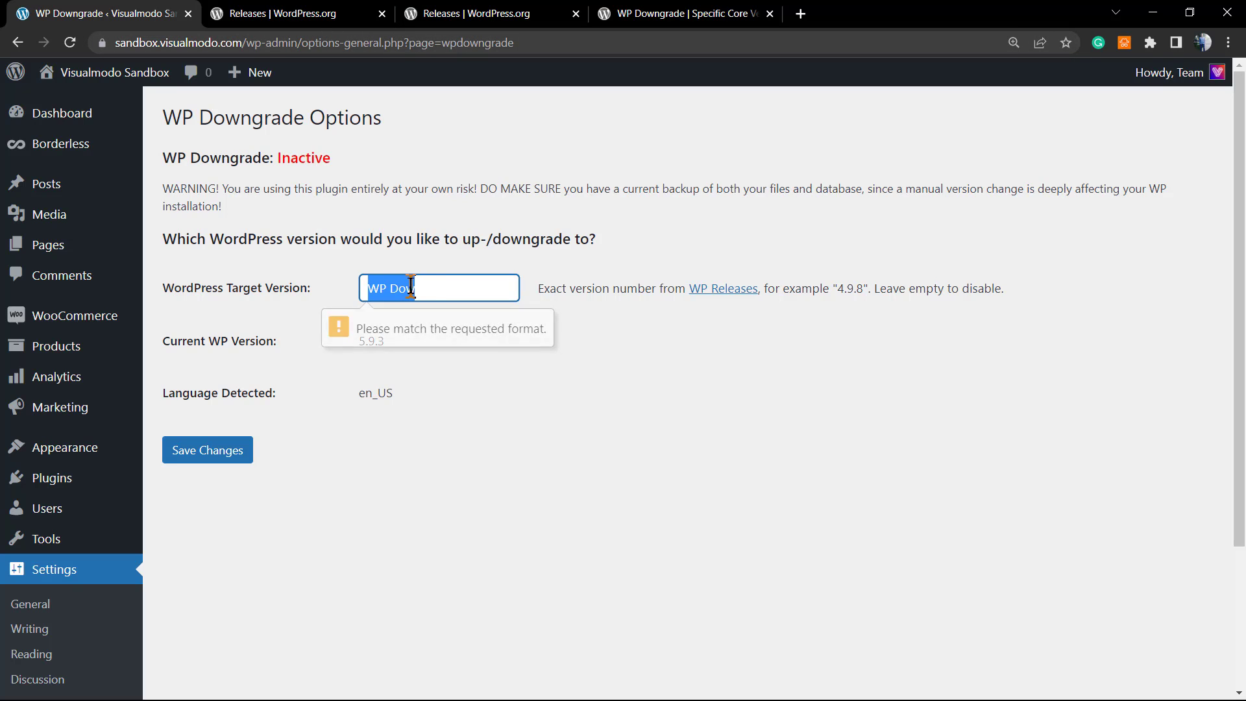
click(412, 287)
key(Return)
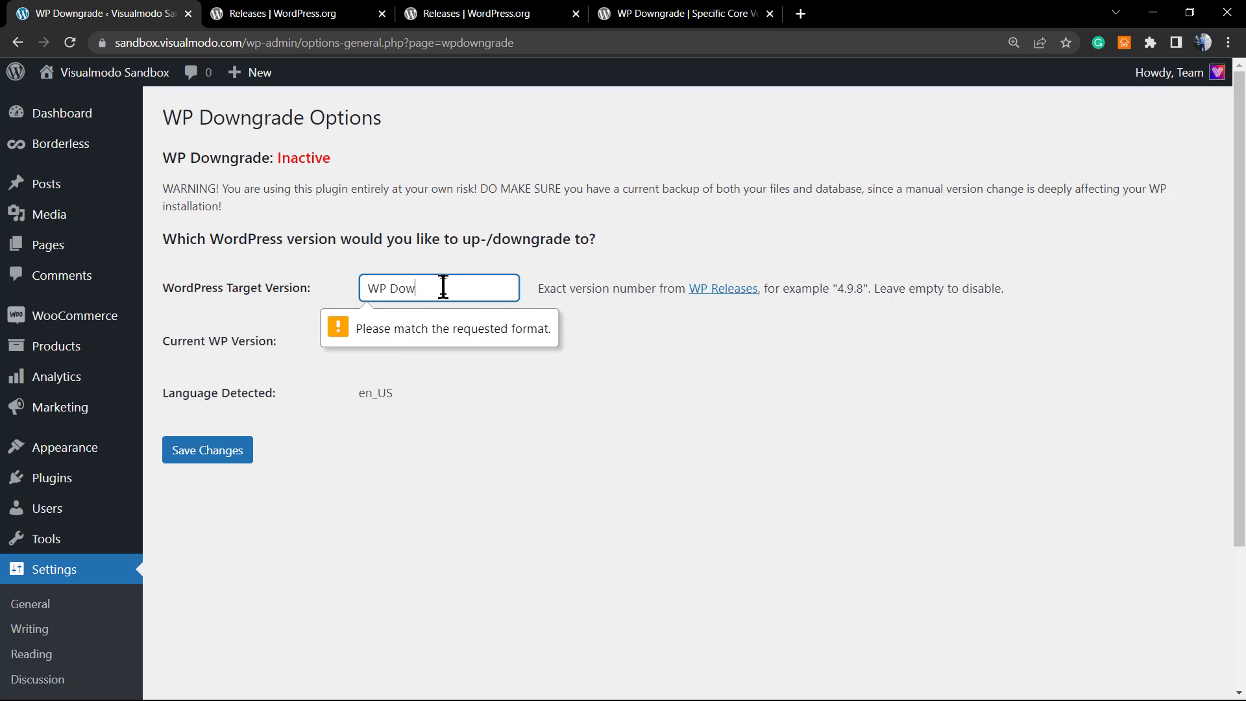
key(BackSpace)
key(BackSpace)
key(BackSpace)
key(BackSpace)
key(BackSpace)
key(Return)
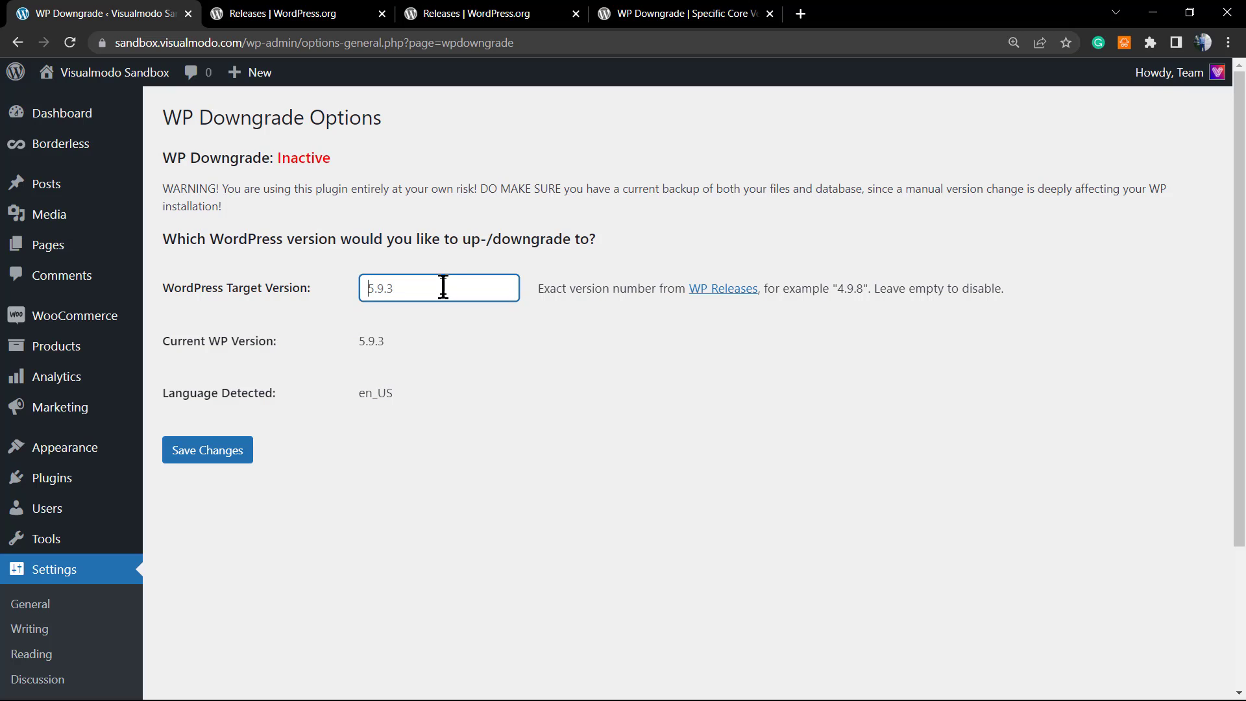
text(5.9.2)
double_click(361, 397)
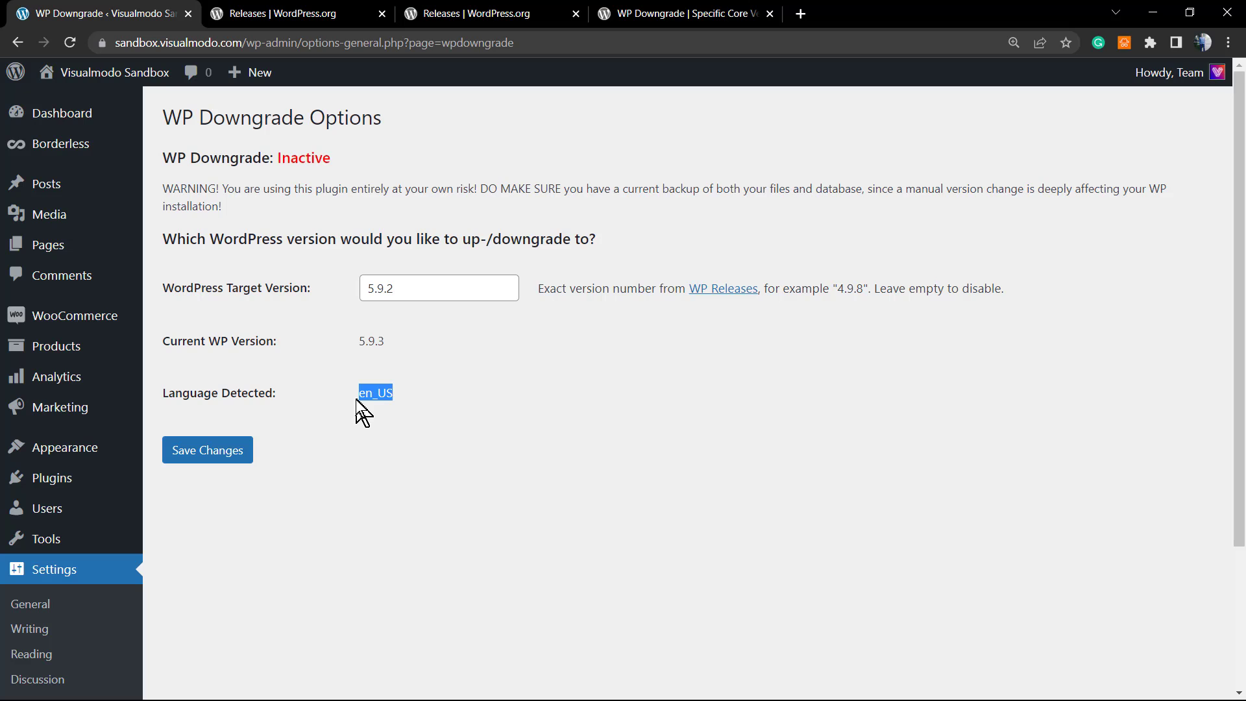
Save 5.9.2 as the target and go to the Up-/Downgrade Core updates page.
click(213, 462)
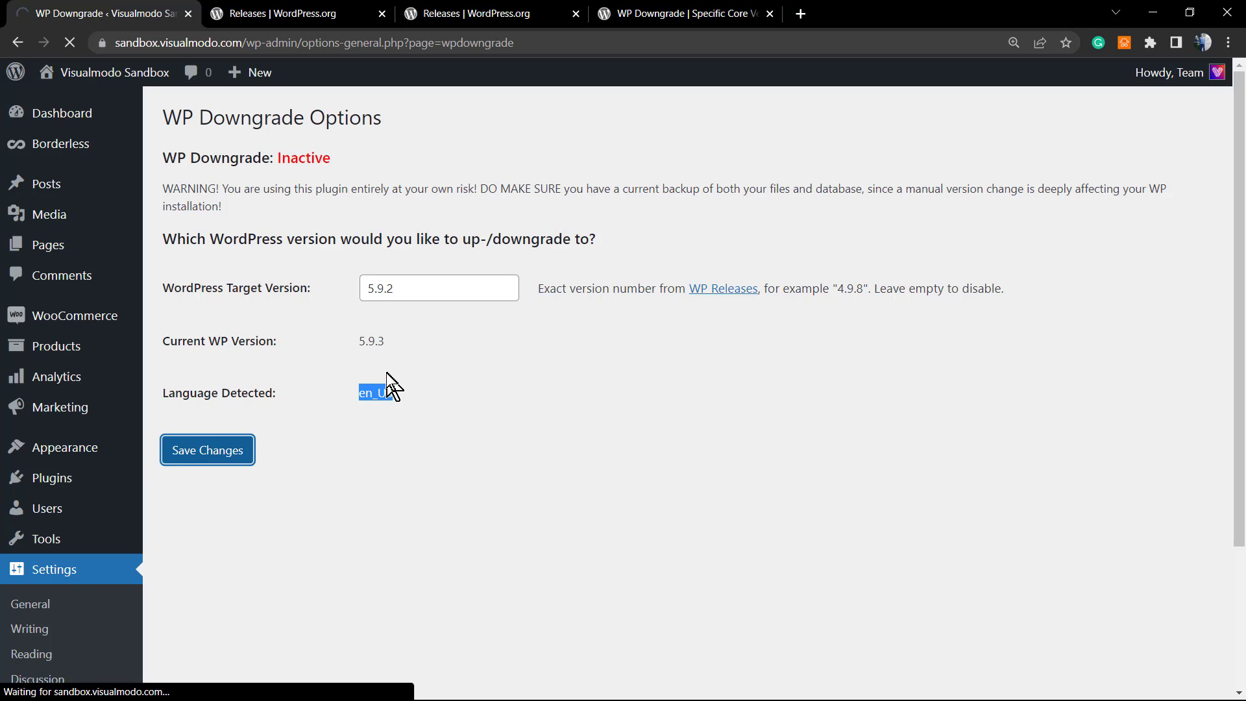
scroll(340, 483, down, 2)
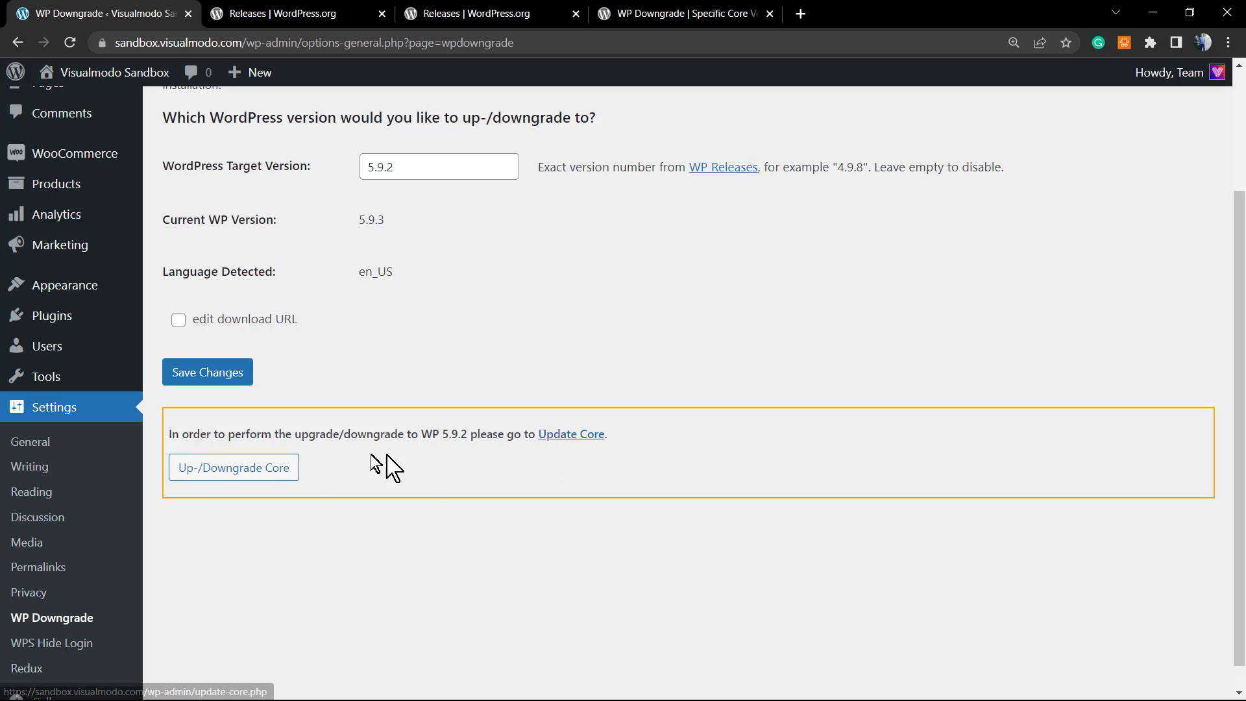
click(259, 473)
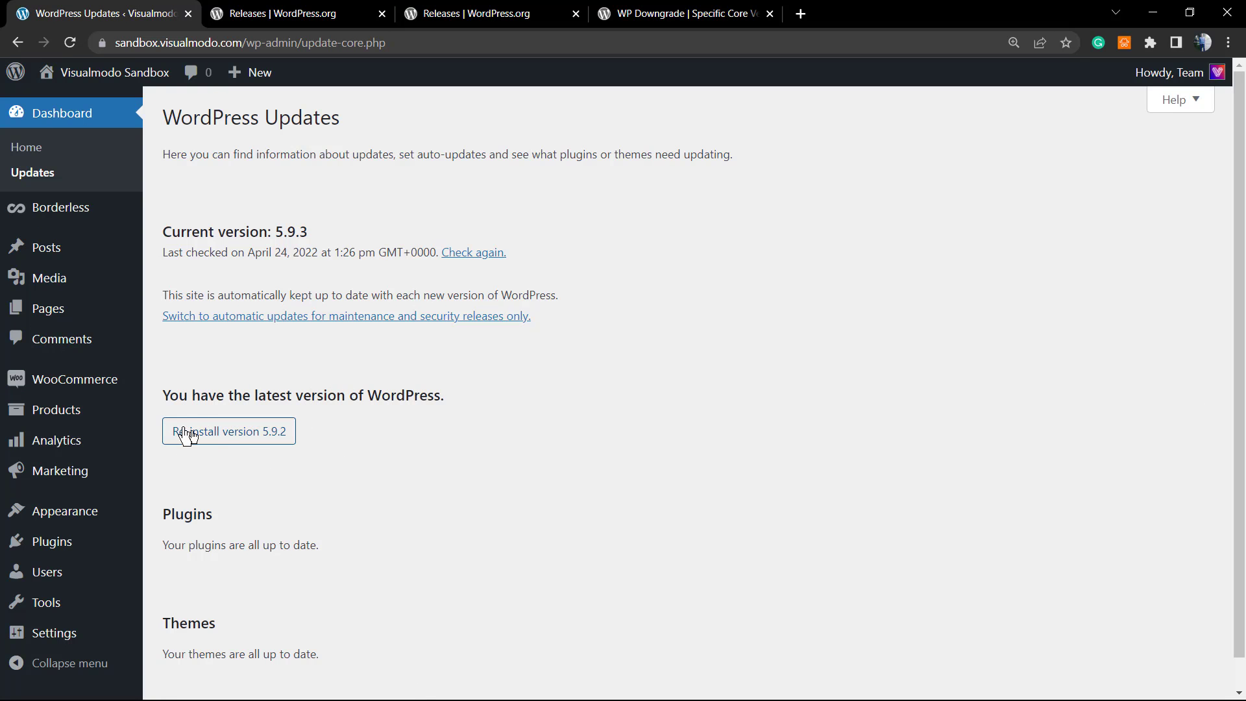
Run the re-install to WordPress 5.9.2, then return to the admin after the log finishes.
click(224, 443)
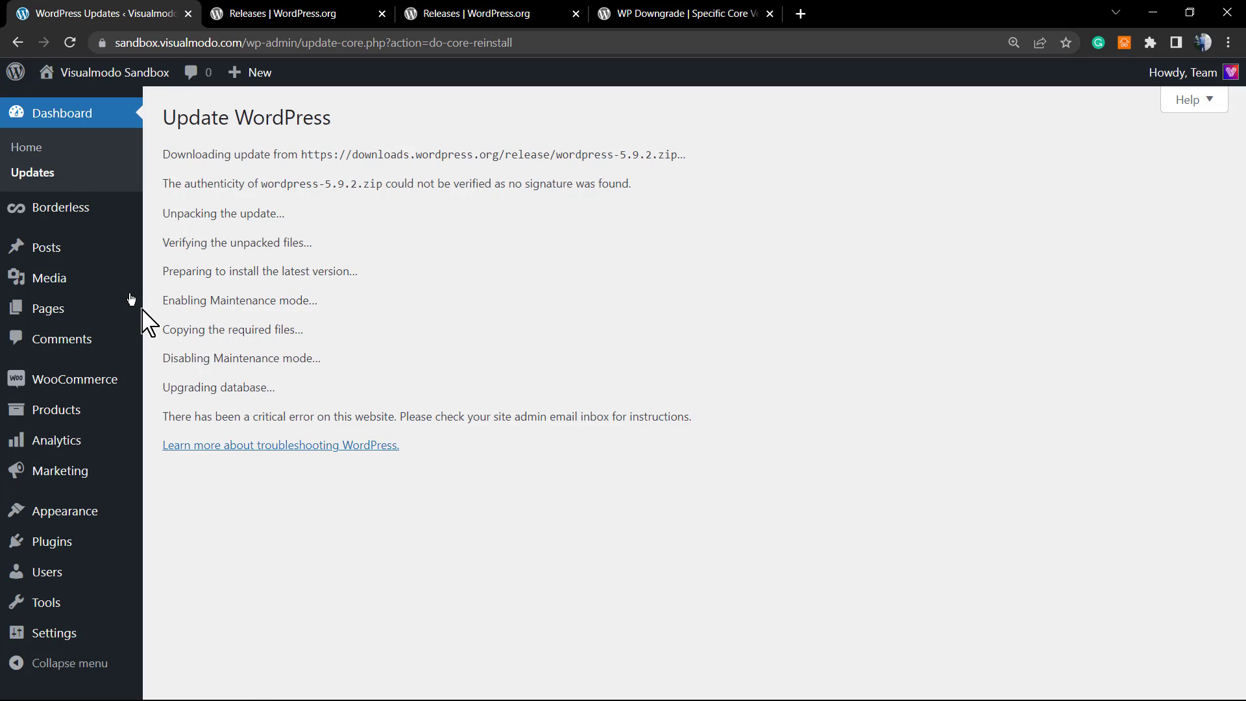
mouse_move(78, 207)
click(186, 285)
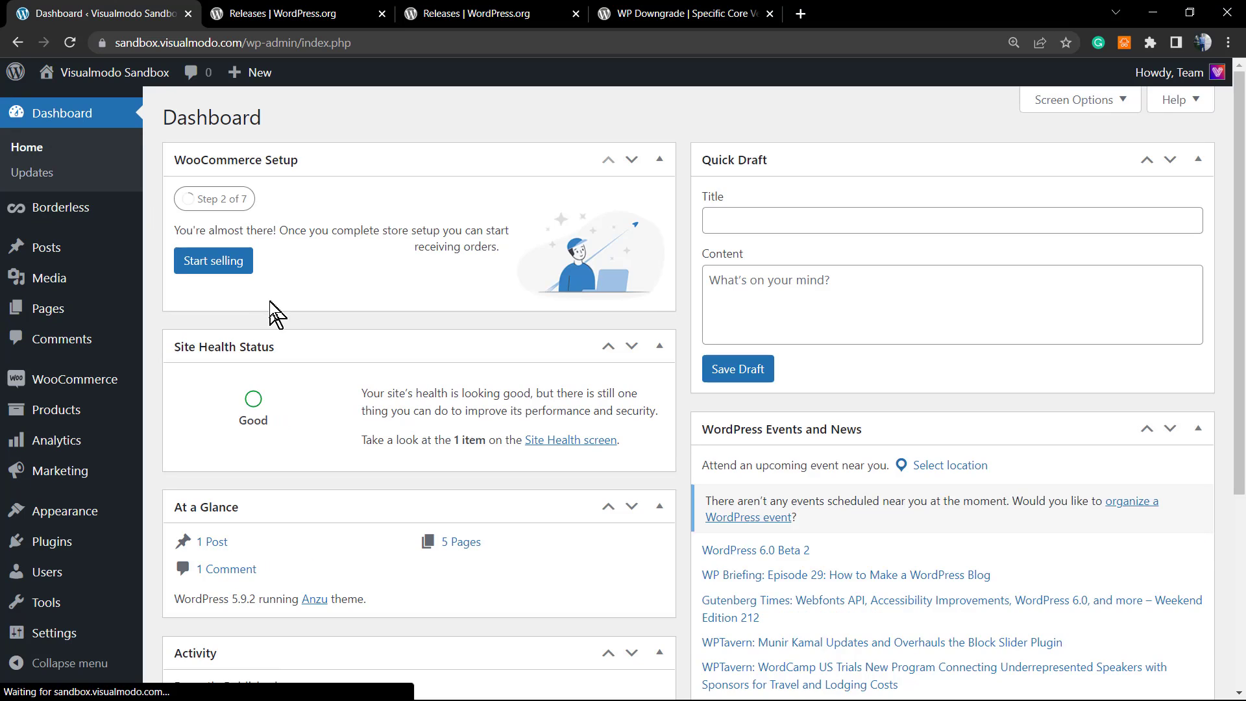
Point out the 'WordPress 5.9.2' line in the Dashboard's At a Glance box.
scroll(270, 301, down, 5)
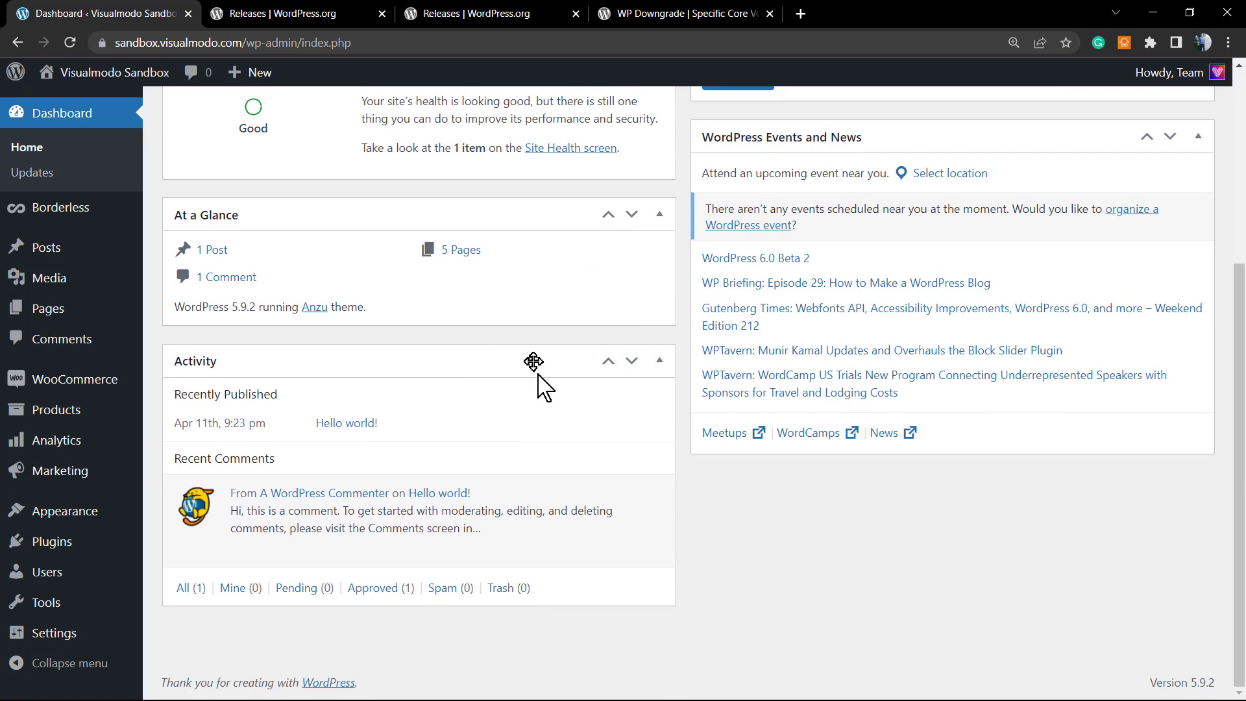
scroll(534, 361, up, 5)
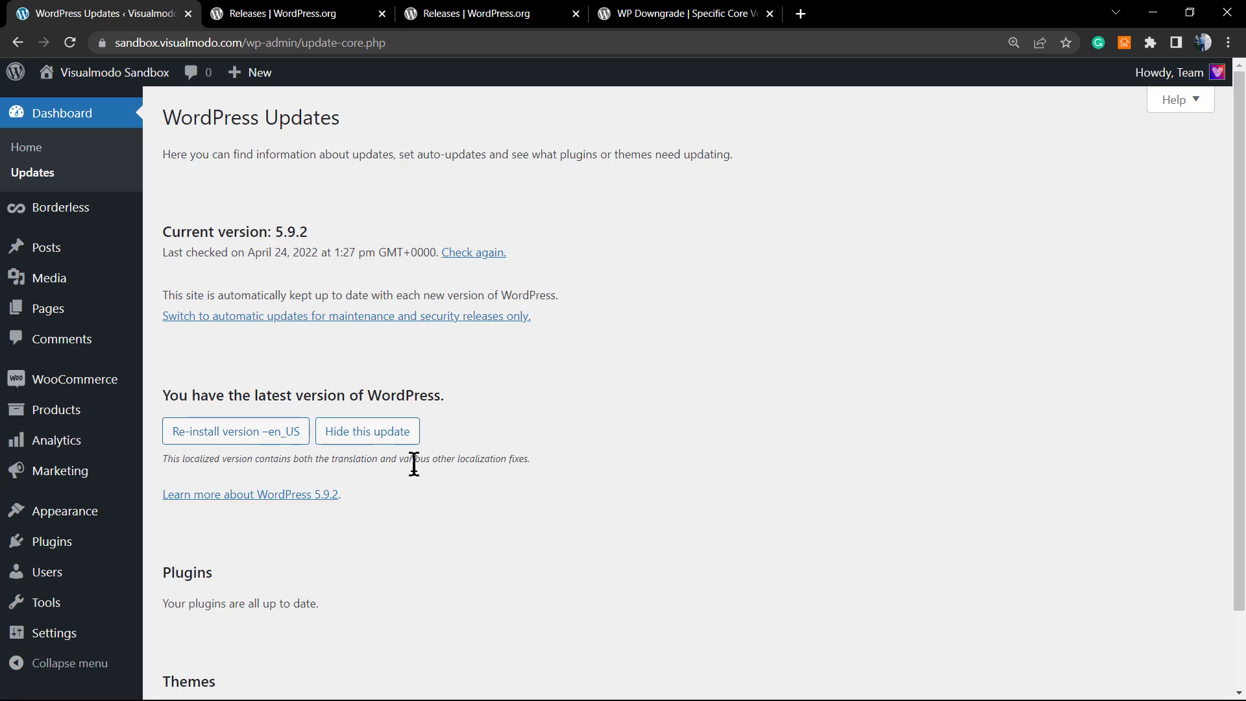
drag(403, 485, 365, 500)
Highlight the April 24, 2022 last-checked line and the automatic updates note.
scroll(368, 492, down, 1)
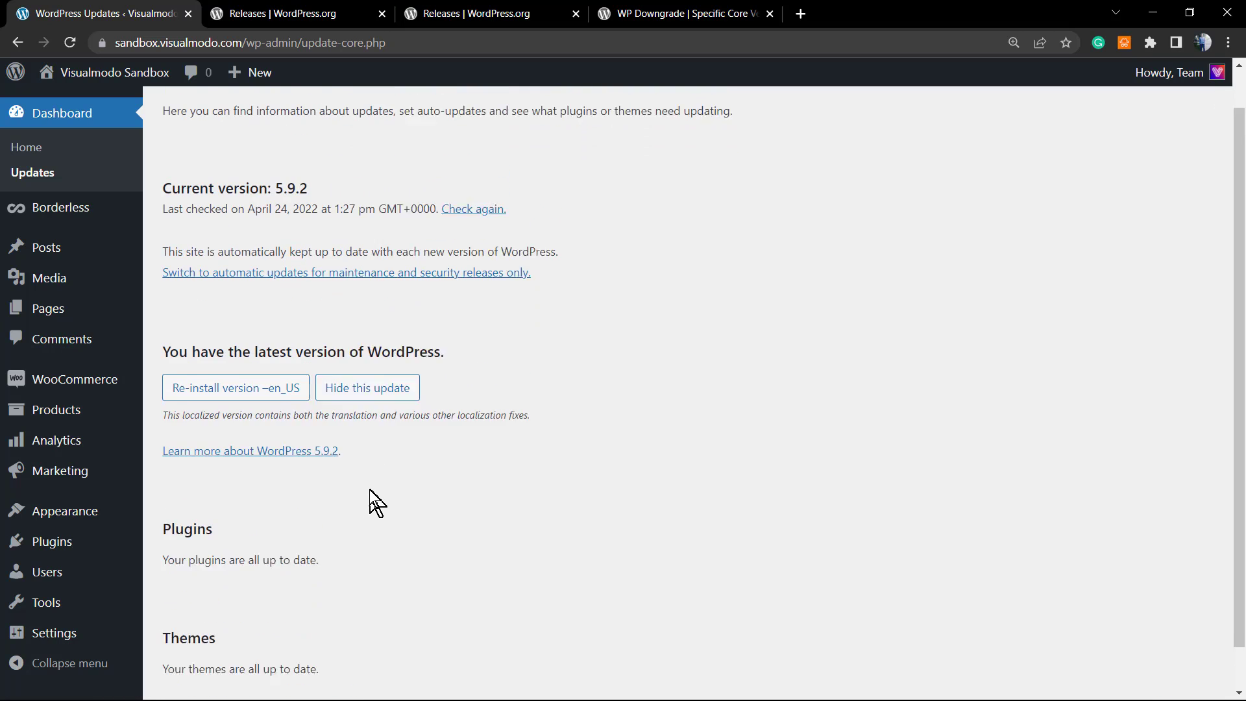
scroll(368, 489, up, 1)
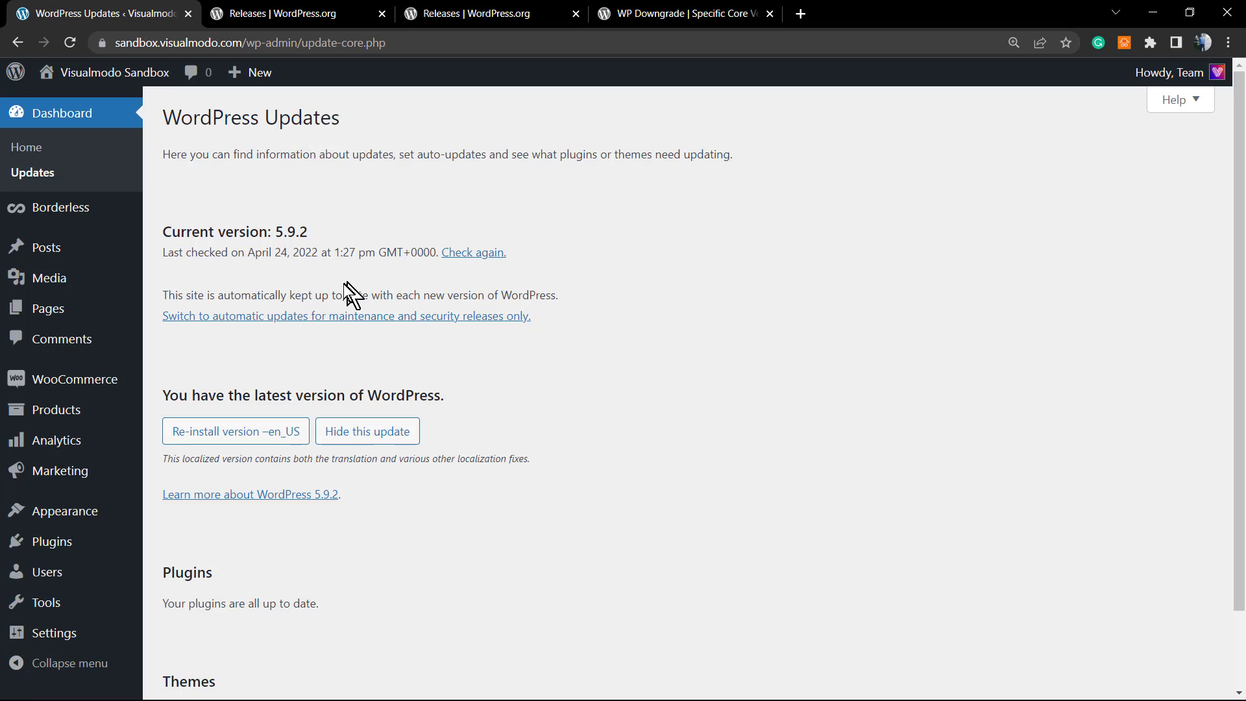
drag(228, 252, 320, 253)
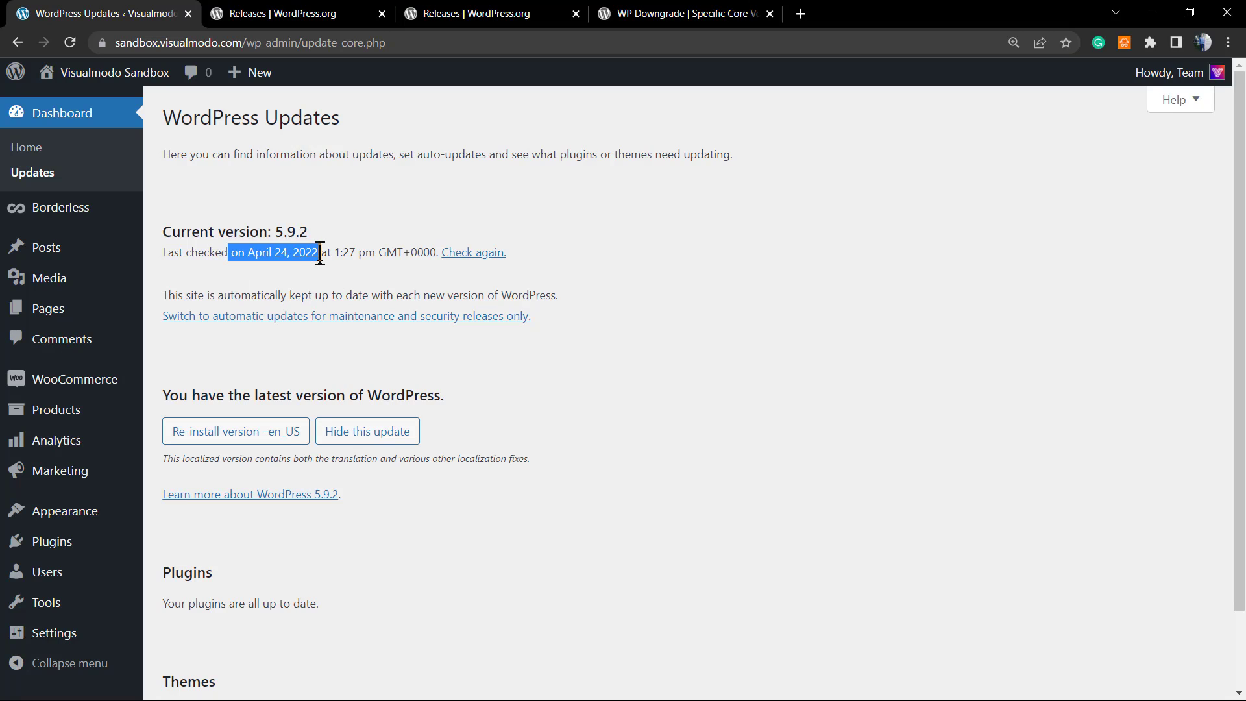
triple_click(323, 254)
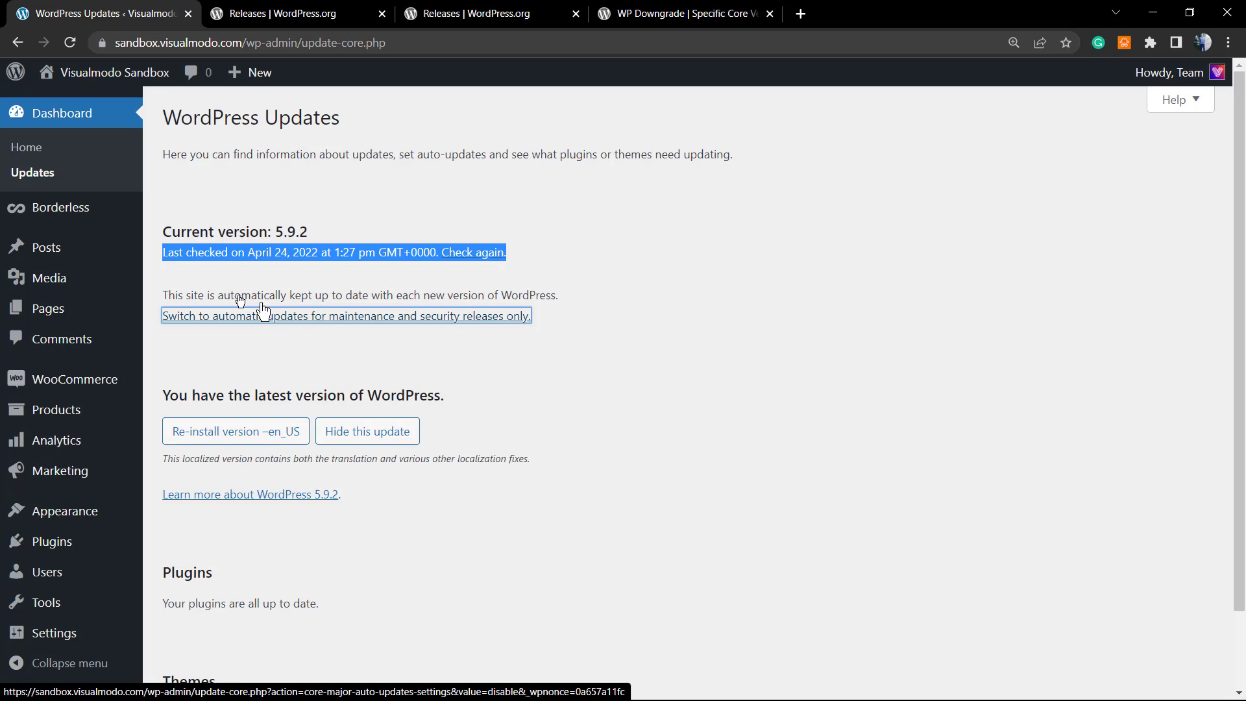
triple_click(208, 295)
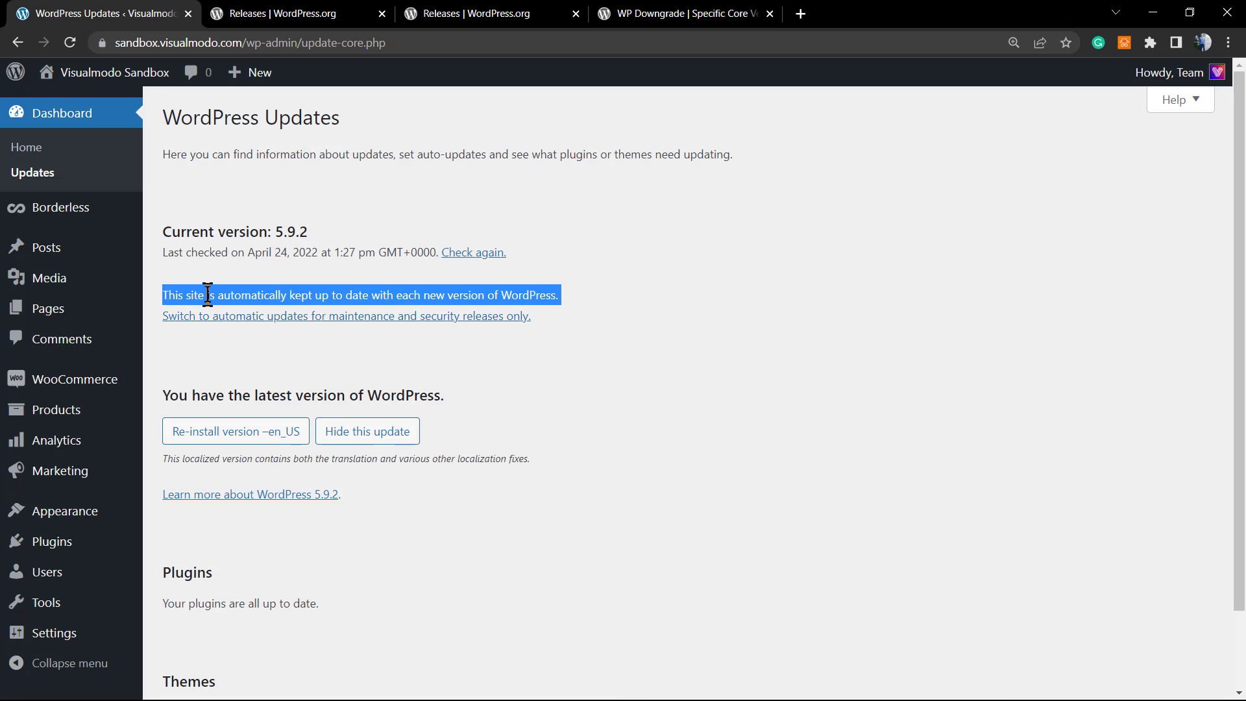
click(171, 296)
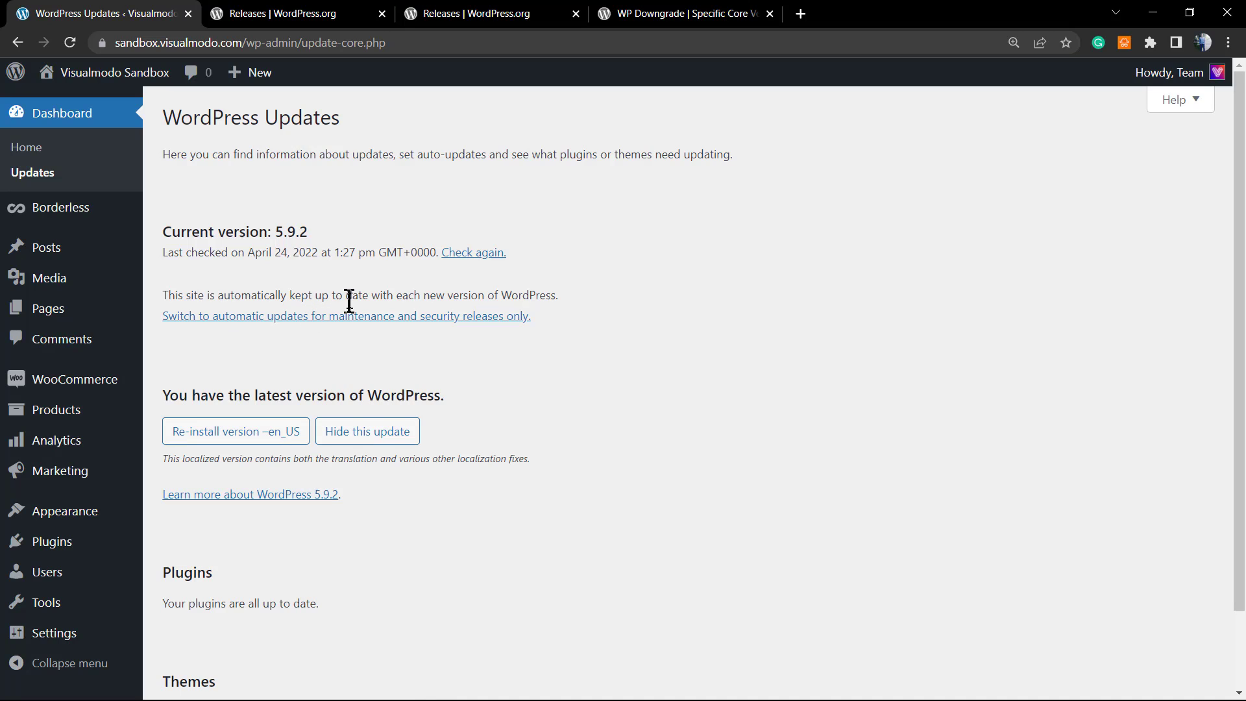
triple_click(422, 292)
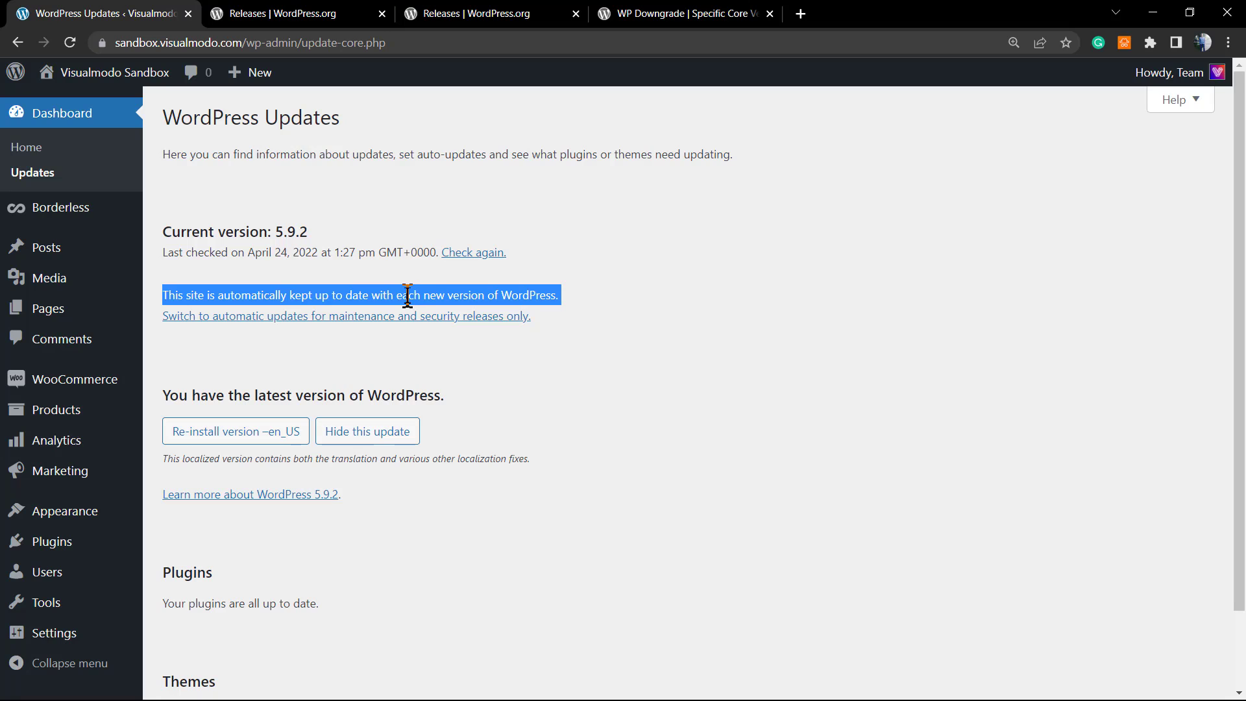
Choose 'Switch to automatic updates for maintenance and security releases only' and review the result.
click(347, 321)
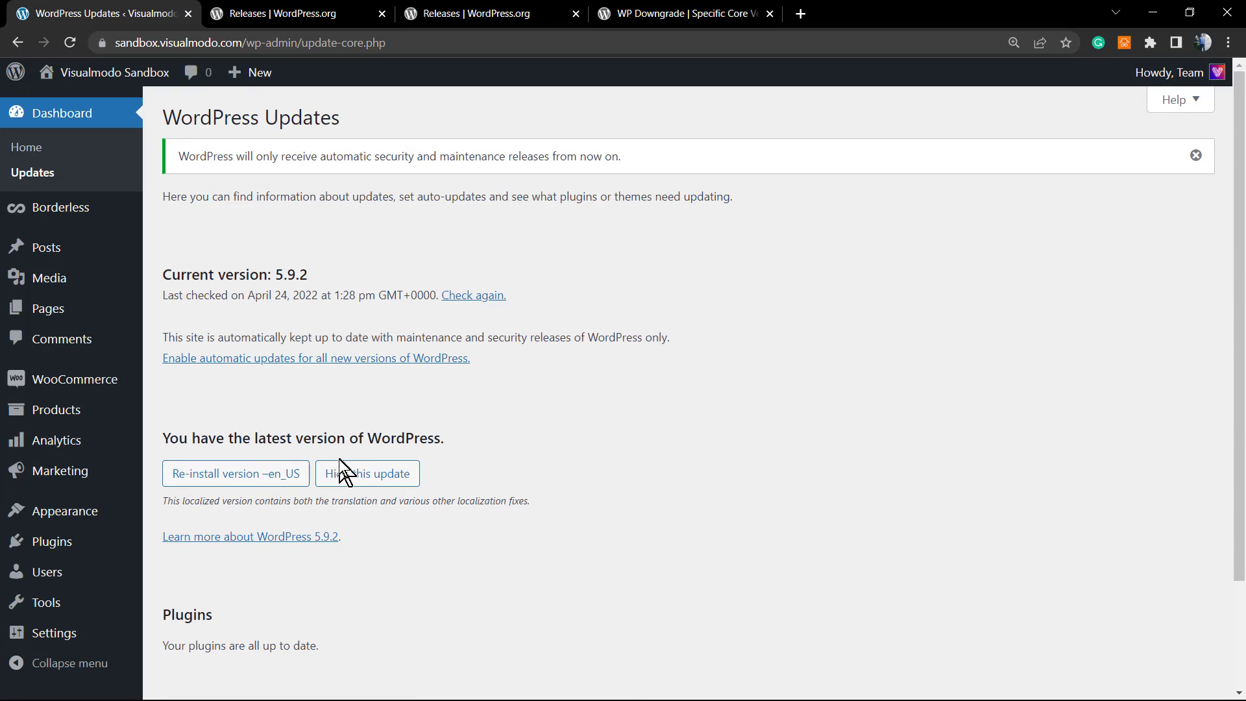
scroll(309, 441, down, 1)
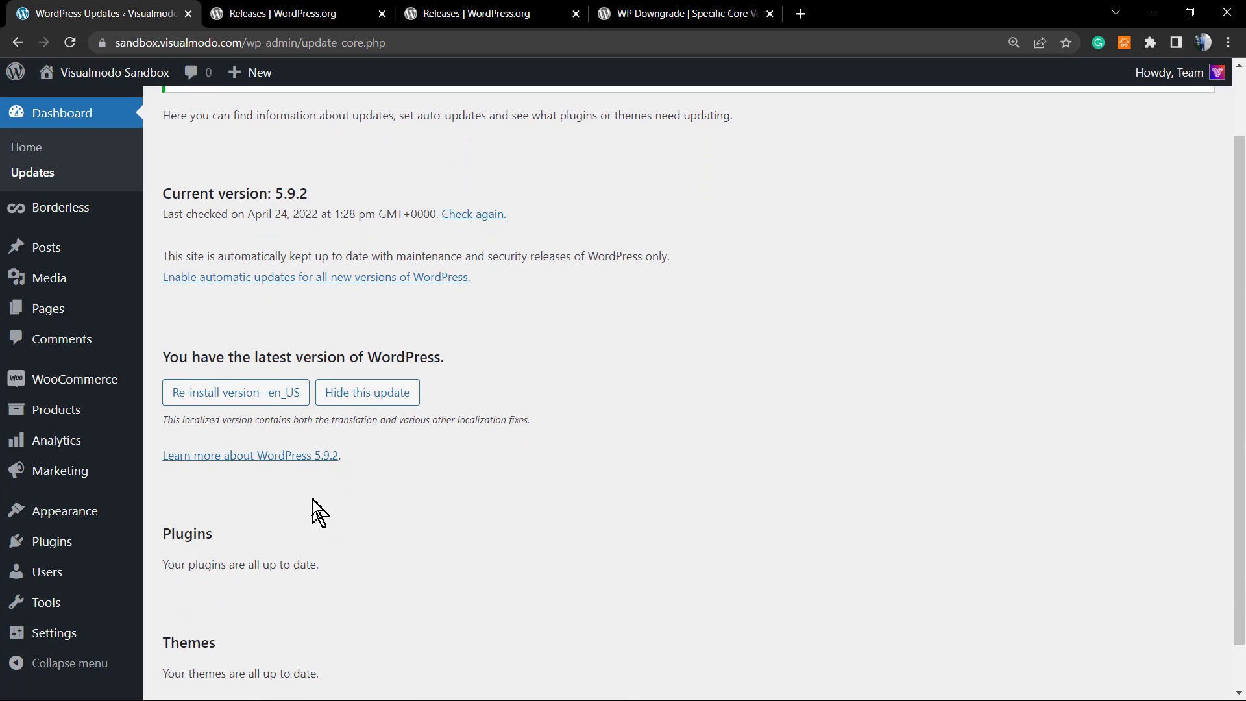
scroll(313, 500, up, 1)
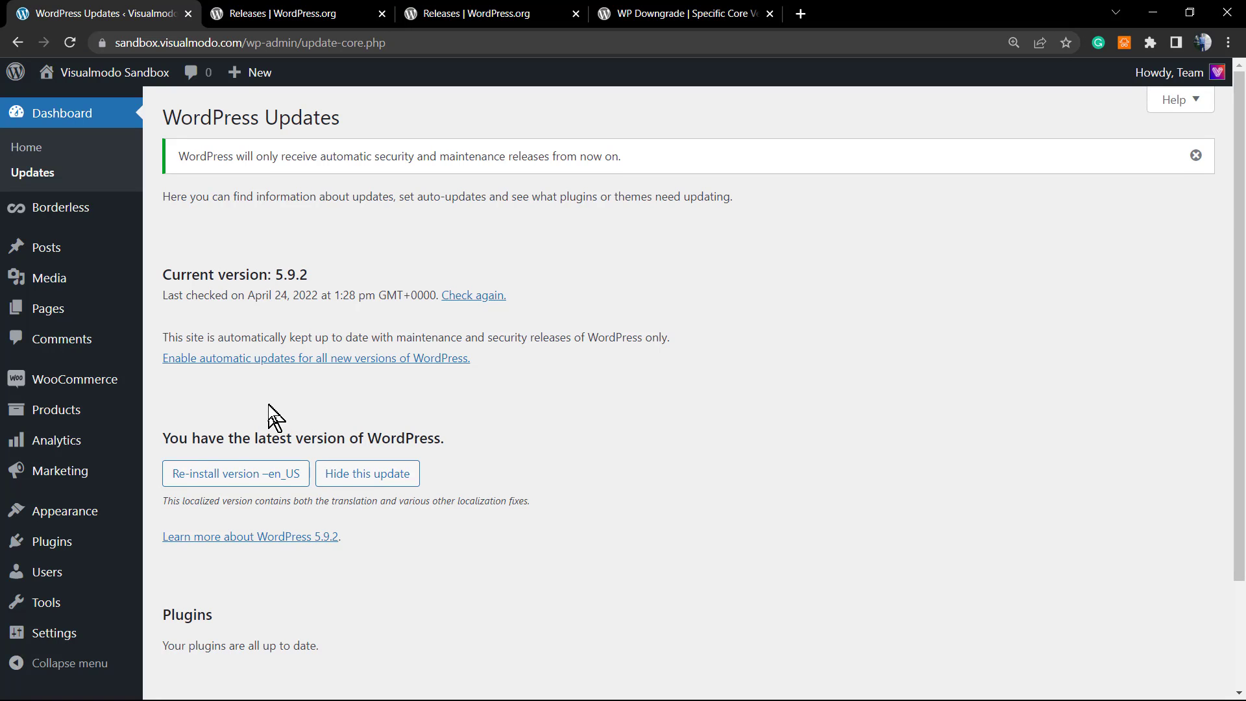
scroll(275, 417, down, 2)
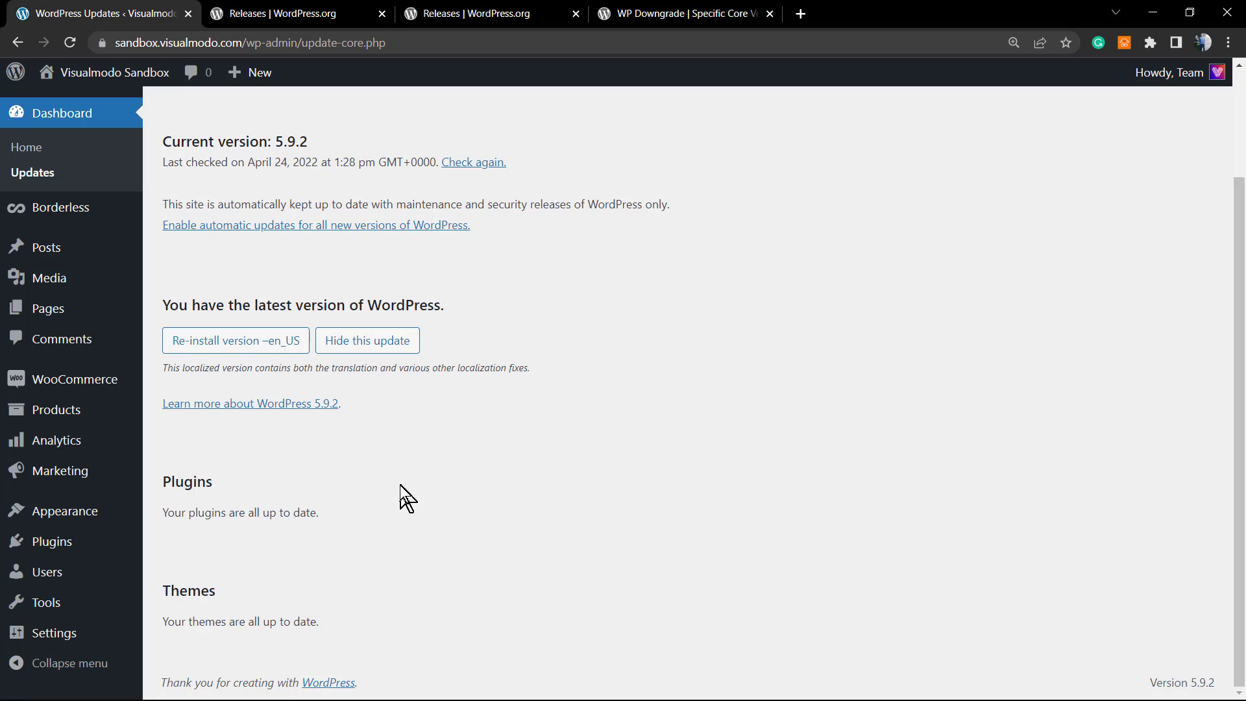
scroll(400, 485, up, 3)
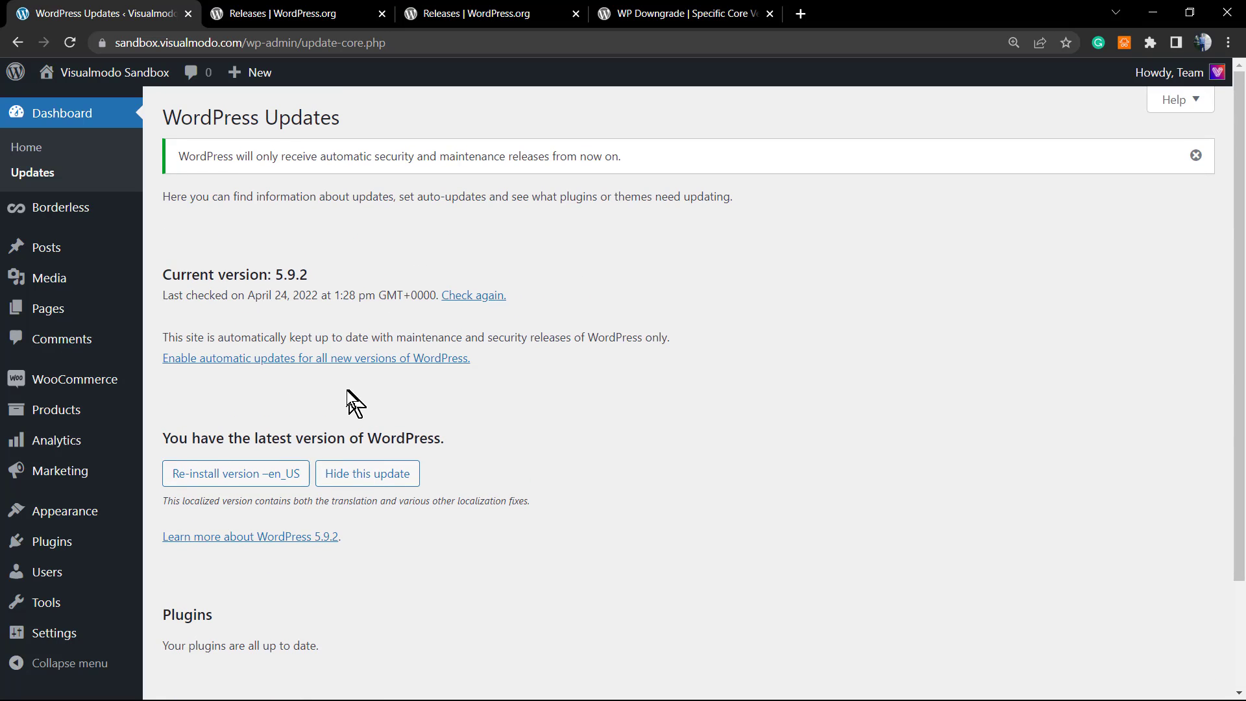
Open the site's home page in a new tab, then return to the Updates tab.
mouse_move(97, 73)
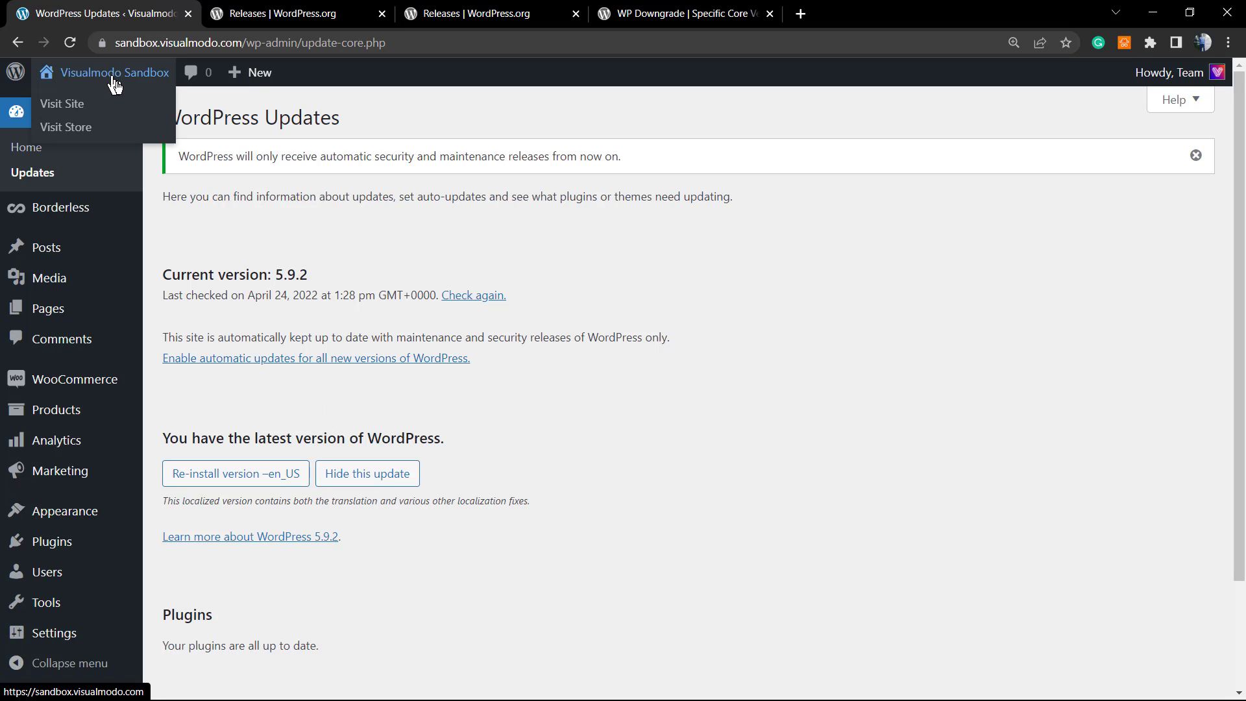
right_click(133, 112)
click(152, 118)
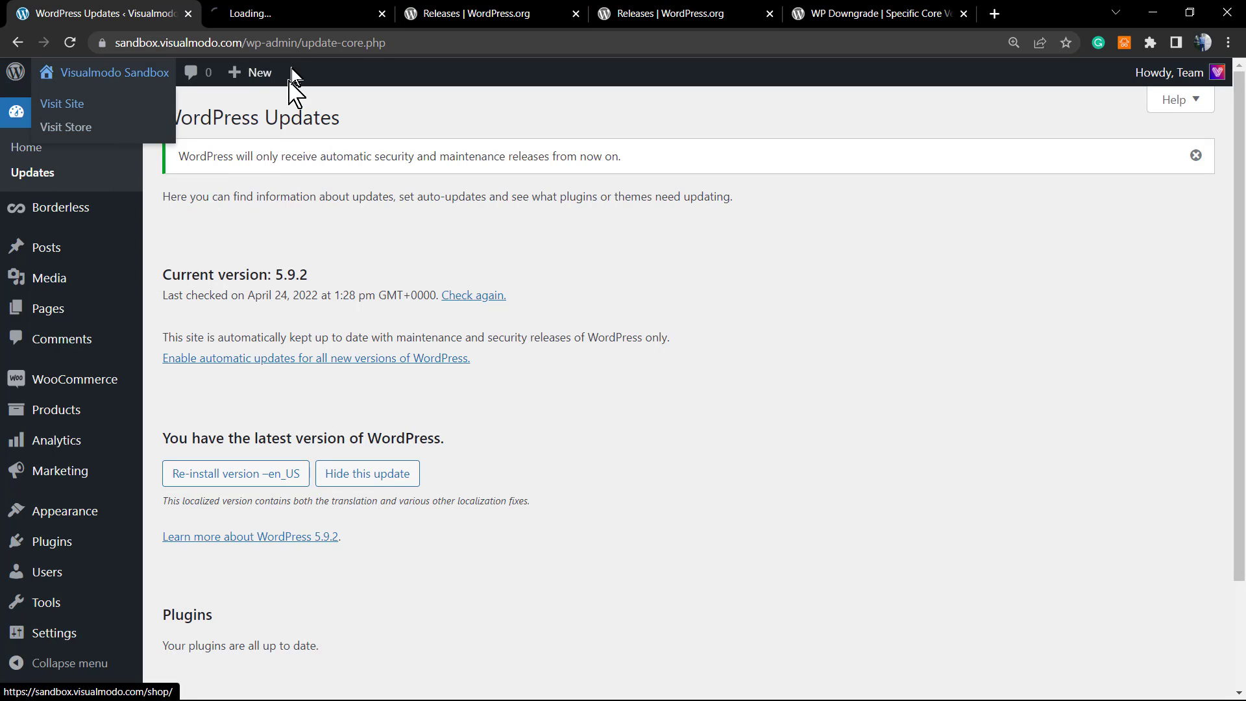
click(301, 13)
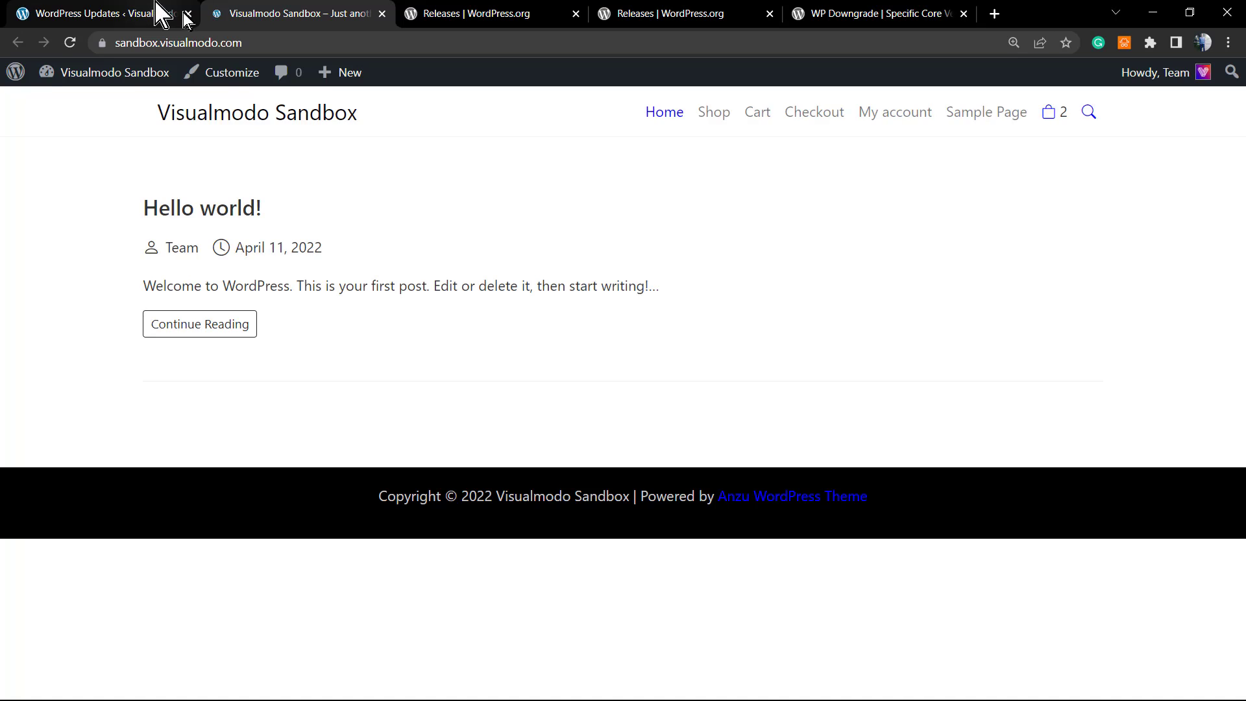
click(159, 10)
scroll(357, 366, down, 3)
scroll(351, 370, up, 2)
scroll(346, 373, up, 1)
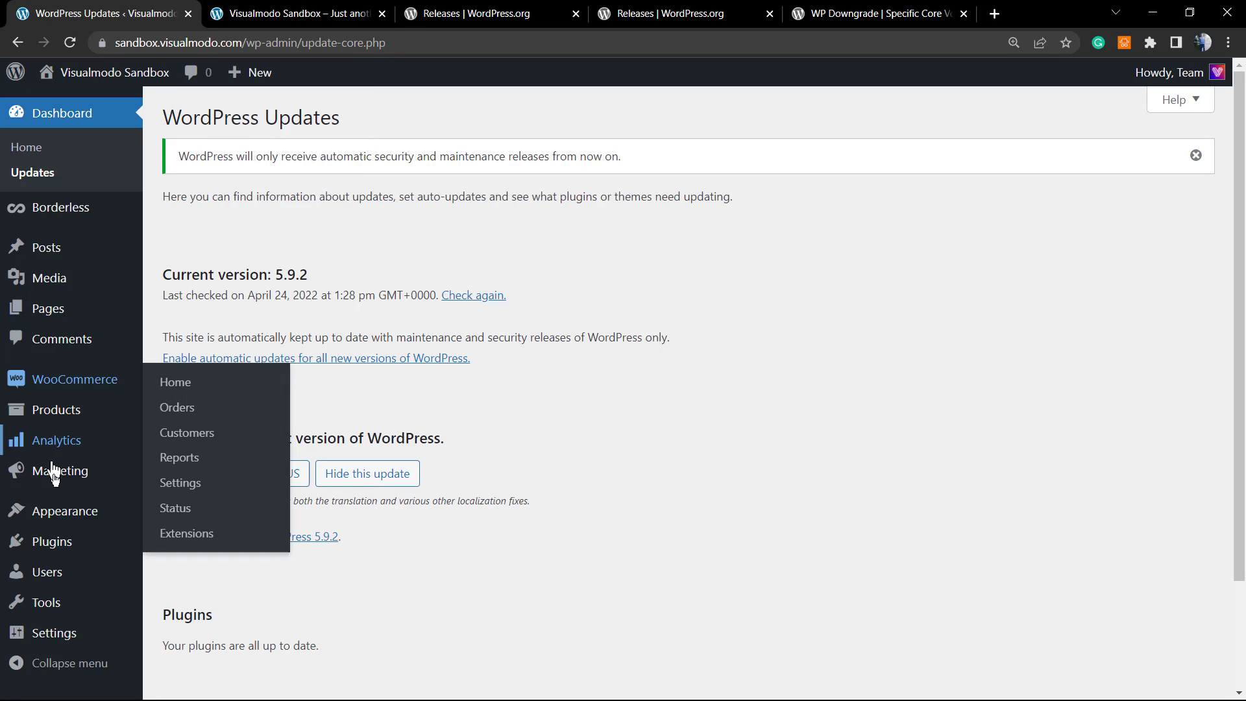
Open Settings > WP Downgrade and highlight the 'All fine!' notice confirming 5.9.2.
mouse_move(81, 641)
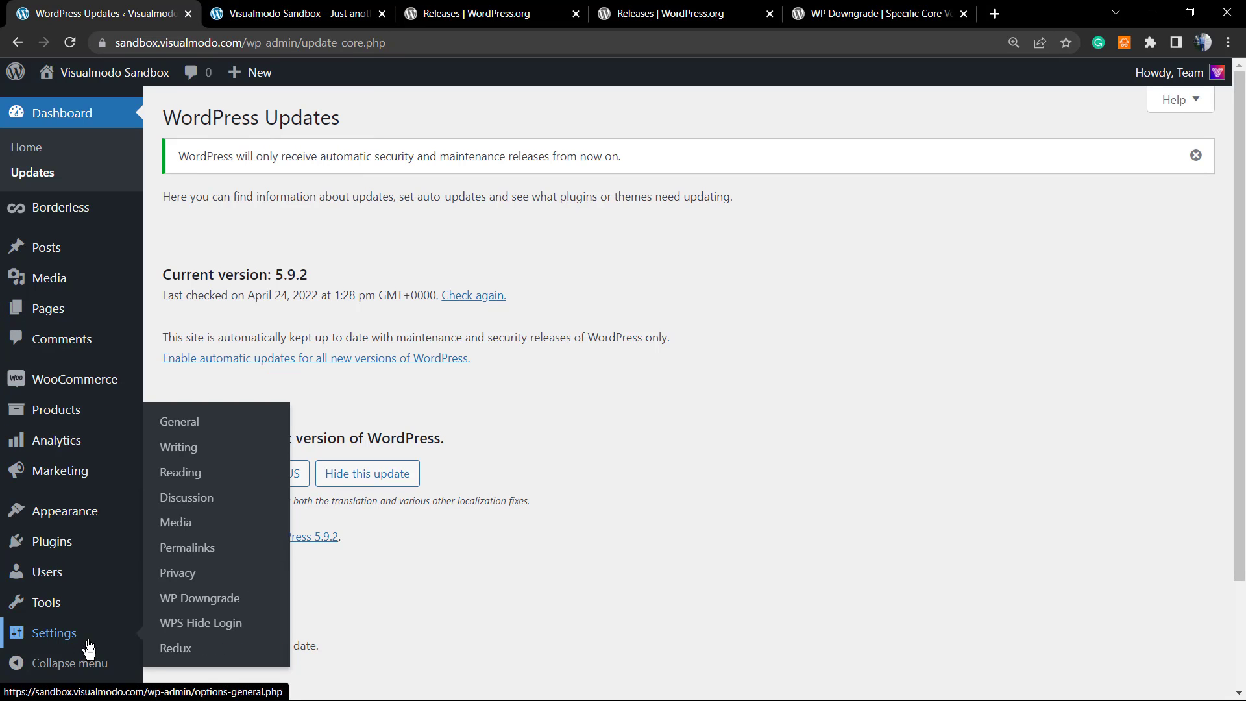
click(192, 608)
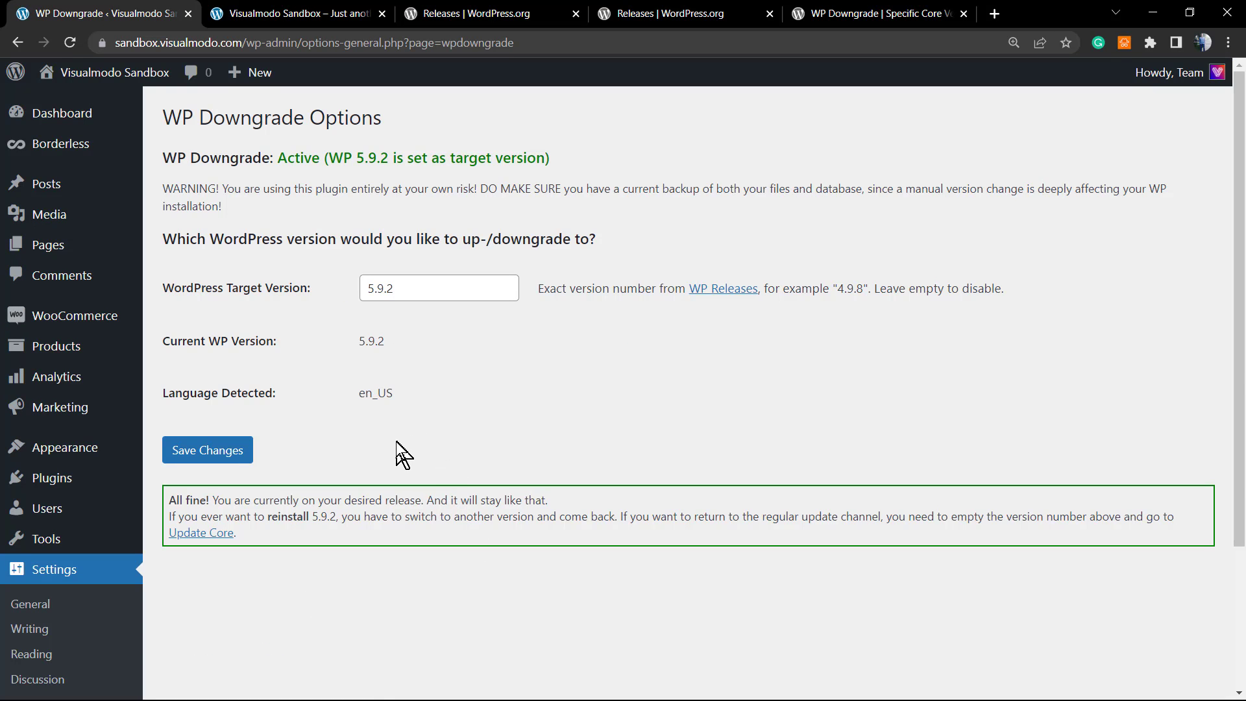
triple_click(363, 507)
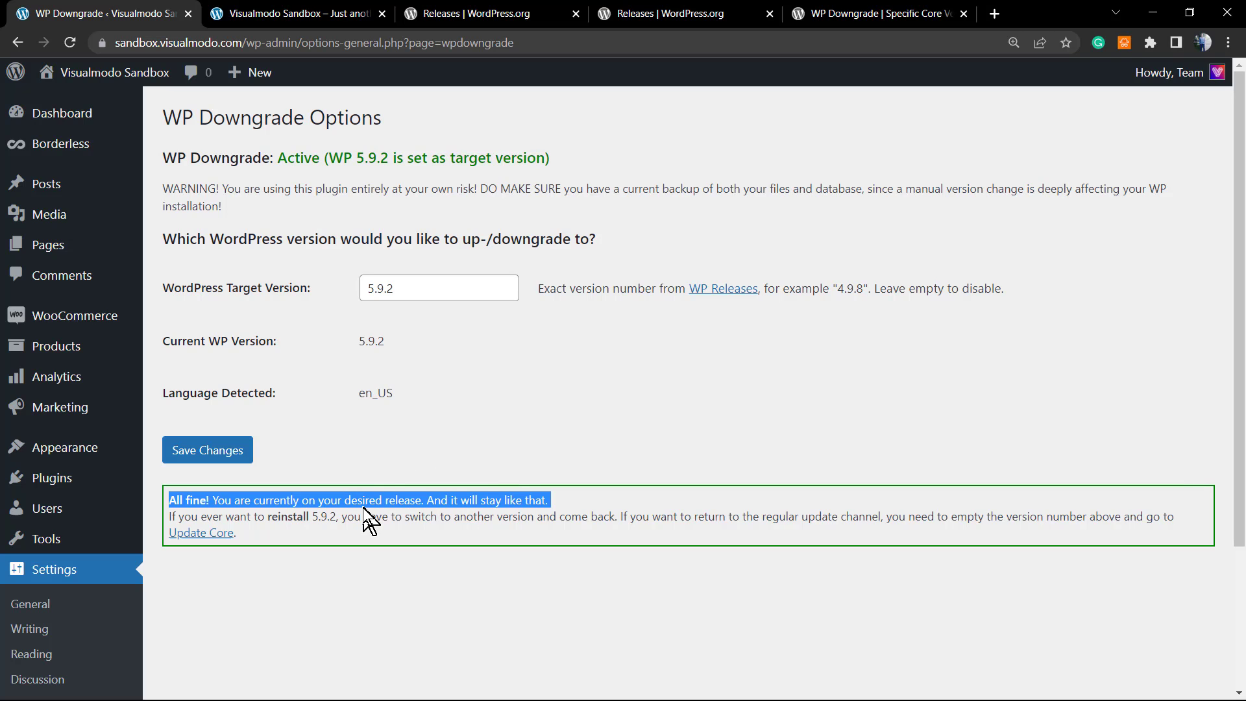
drag(241, 535, 148, 505)
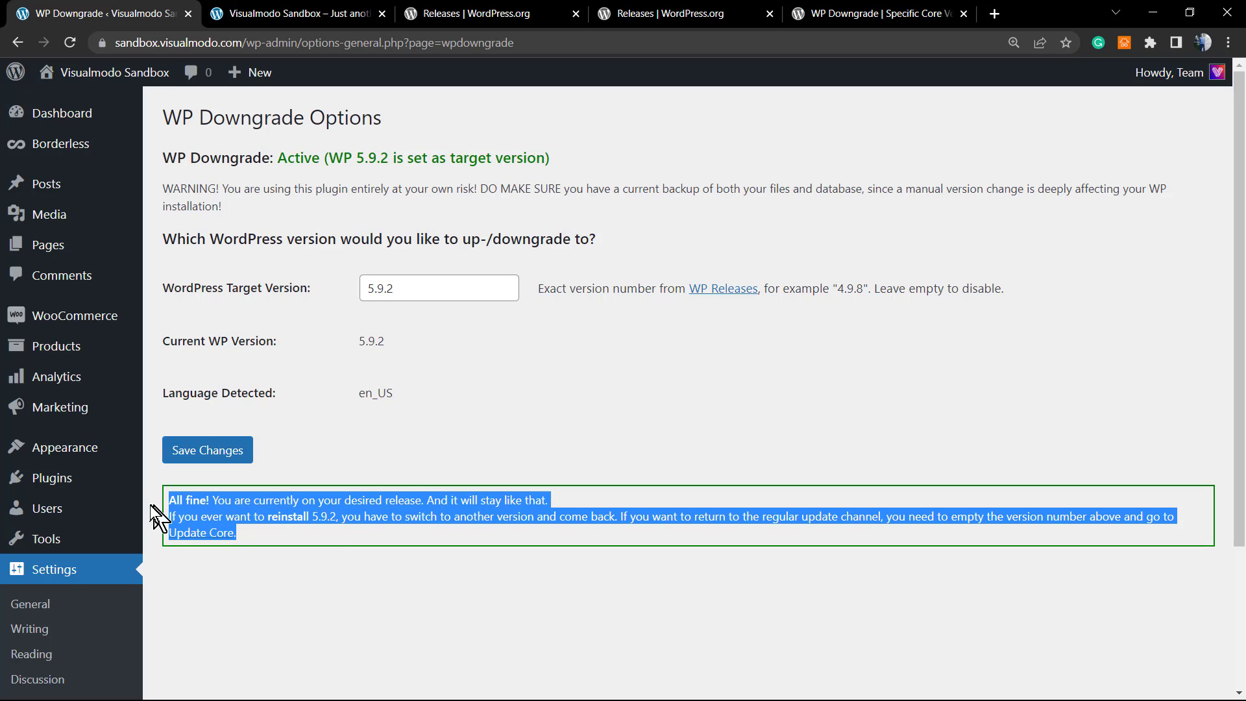
double_click(220, 500)
triple_click(215, 500)
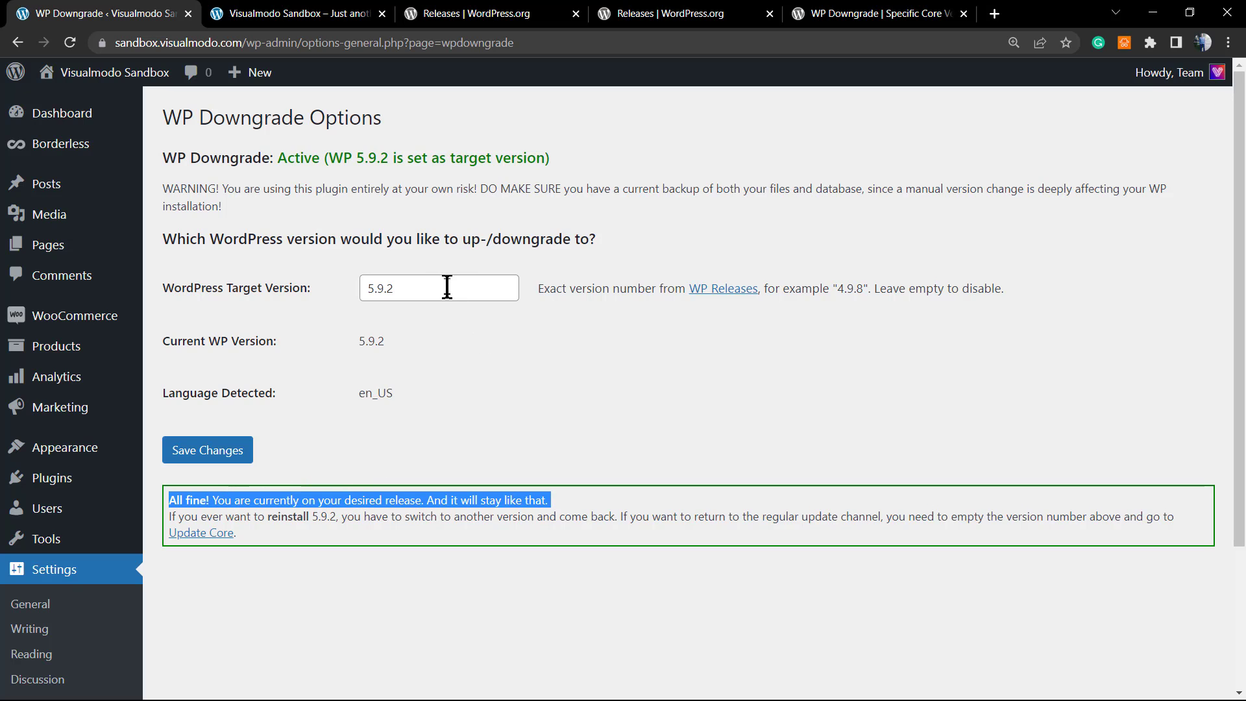
scroll(19, 571, down, 1)
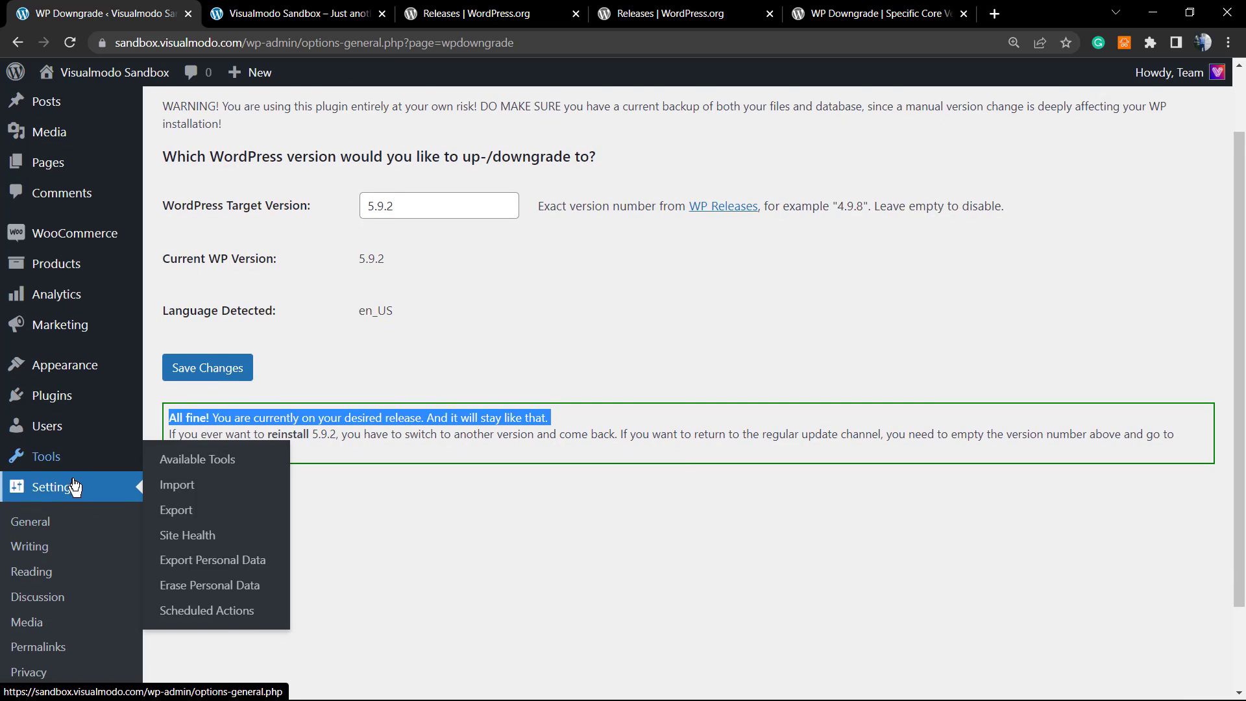
scroll(75, 486, down, 1)
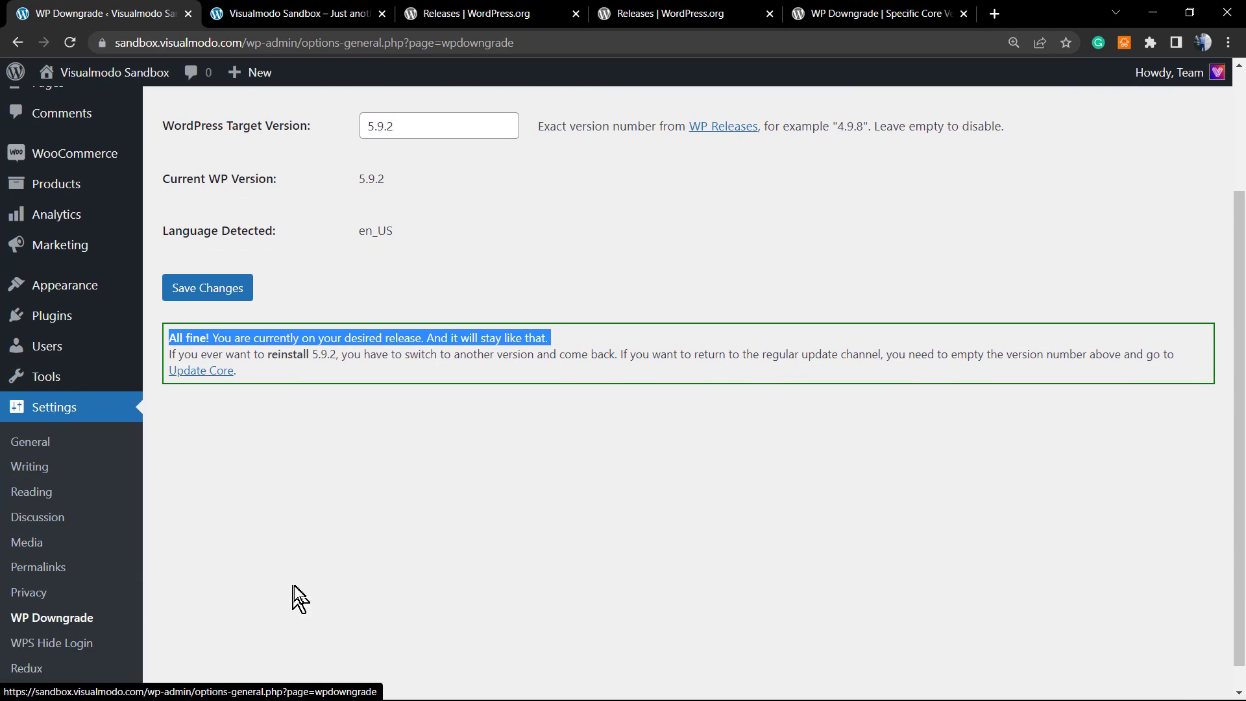
scroll(324, 587, up, 2)
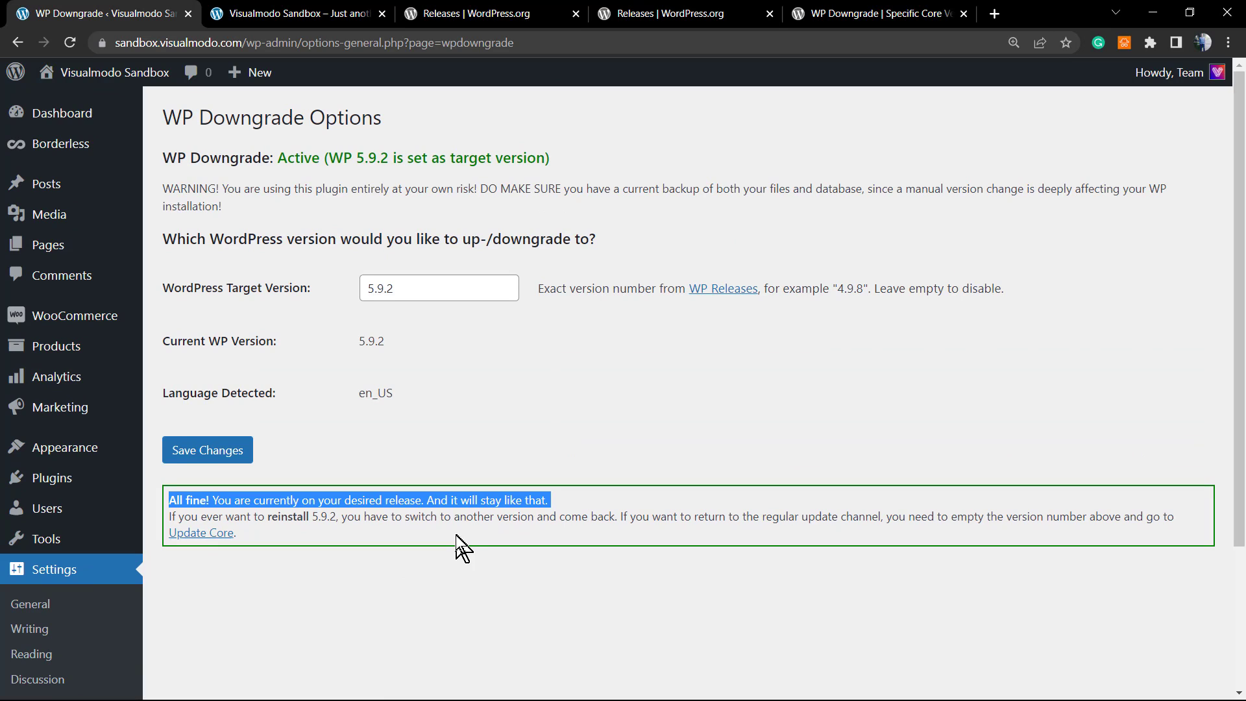